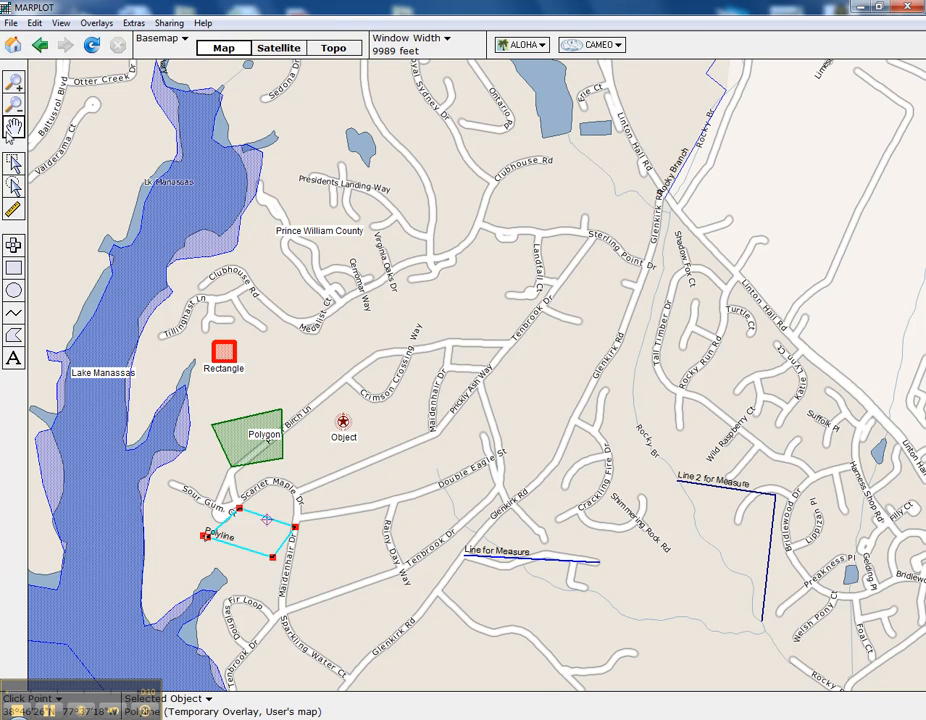
# Step: Activate the tool that selects map objects individually or with a rectangle
pyautogui.moveTo(585, 265); pyautogui.dragTo(469, 265)
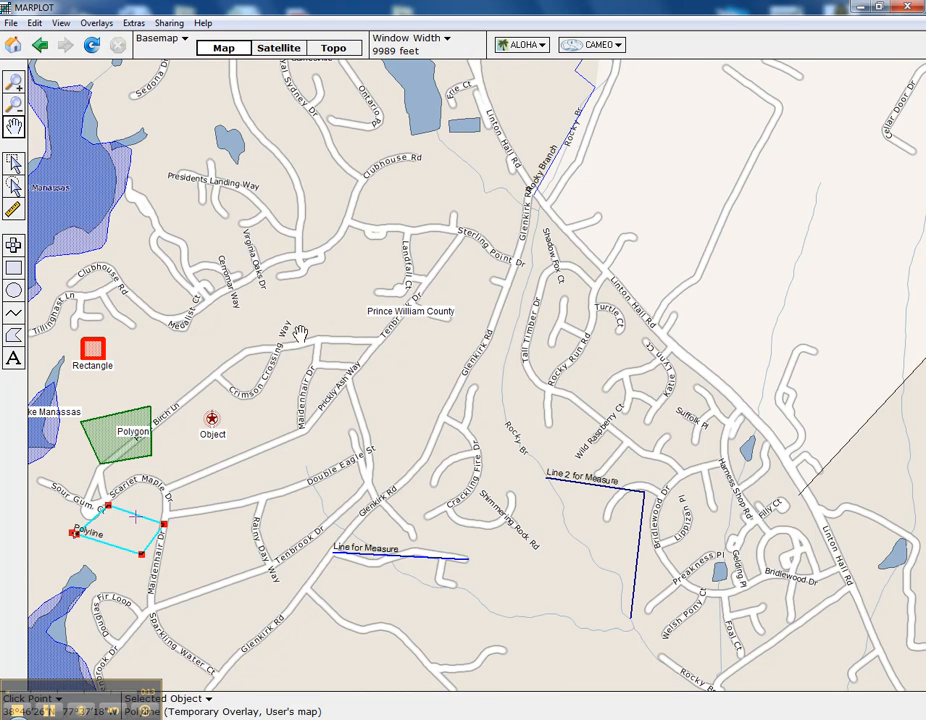
pyautogui.moveTo(292, 328); pyautogui.dragTo(438, 330)
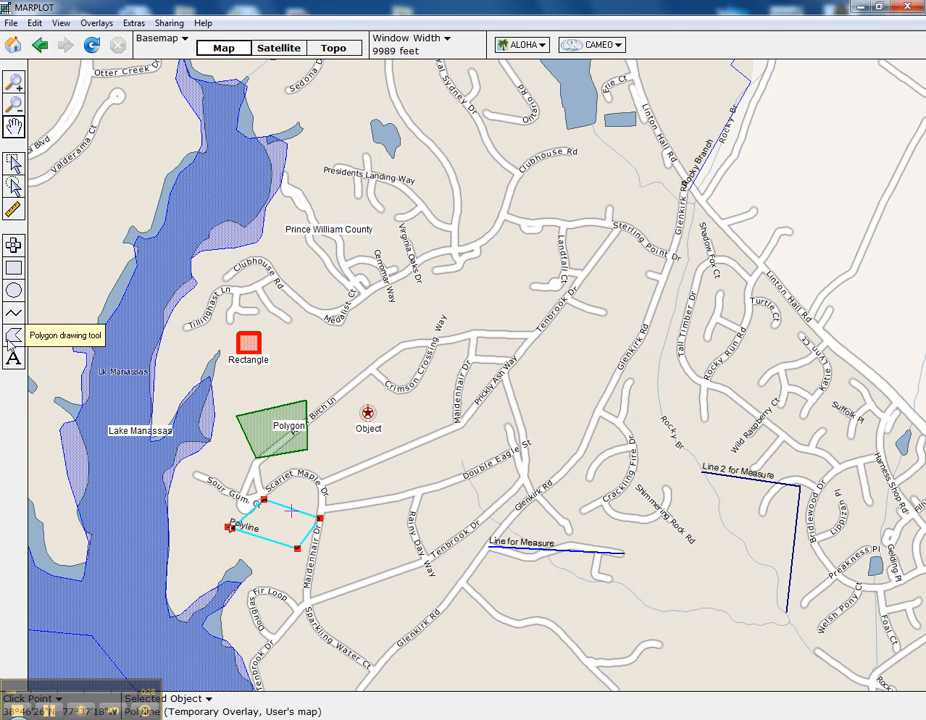
pyautogui.click(12, 163)
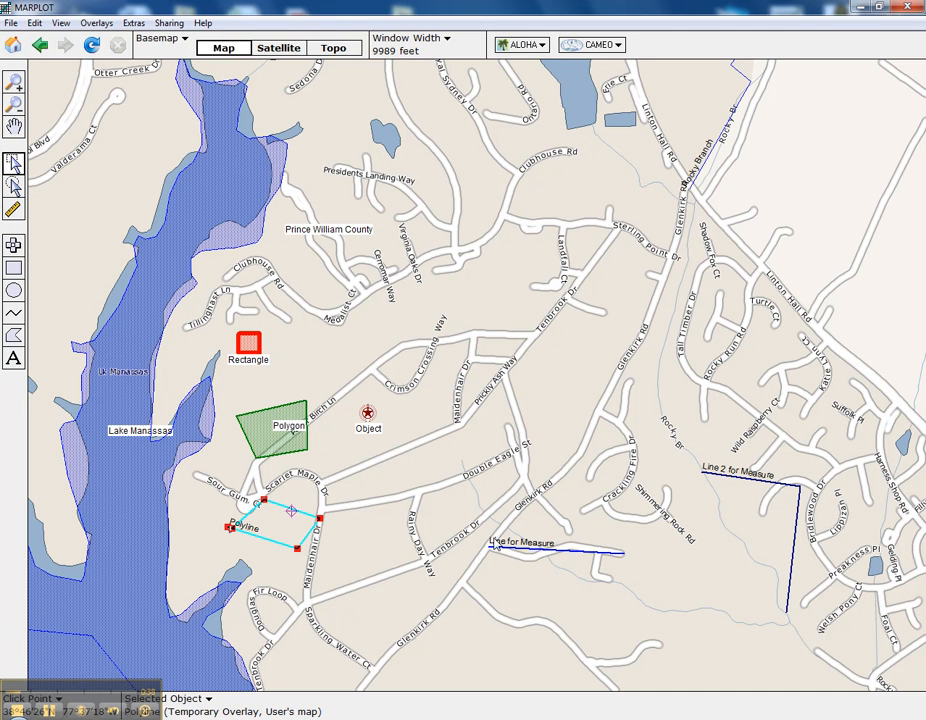
# Step: Try to move the Line for Measure polyline to the Temporary Overlay and User's map, then discard the object settings changes
pyautogui.doubleClick(535, 552)
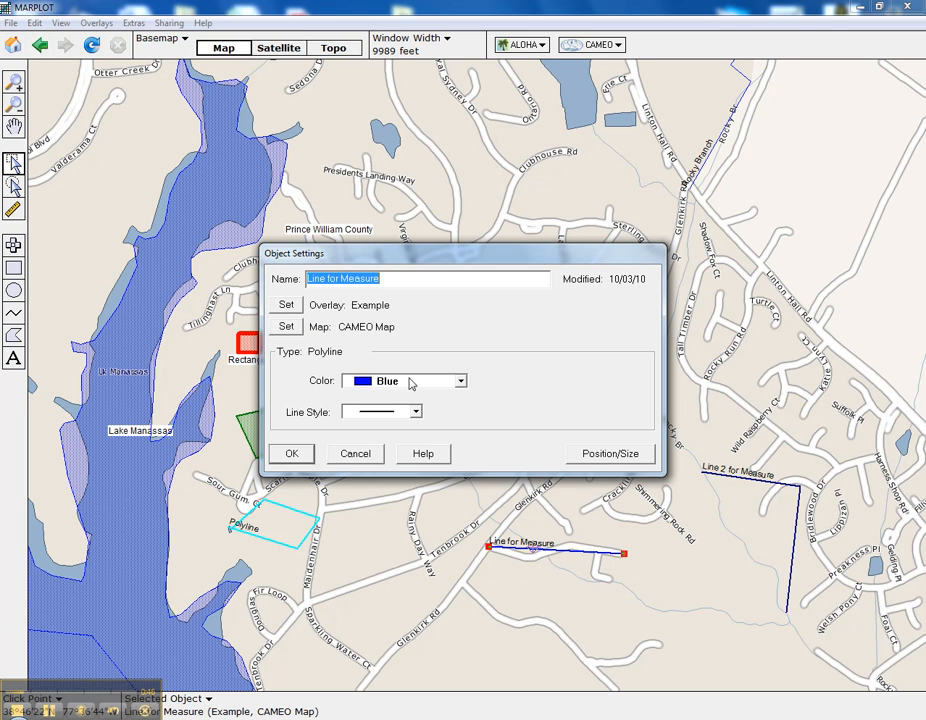
pyautogui.click(285, 307)
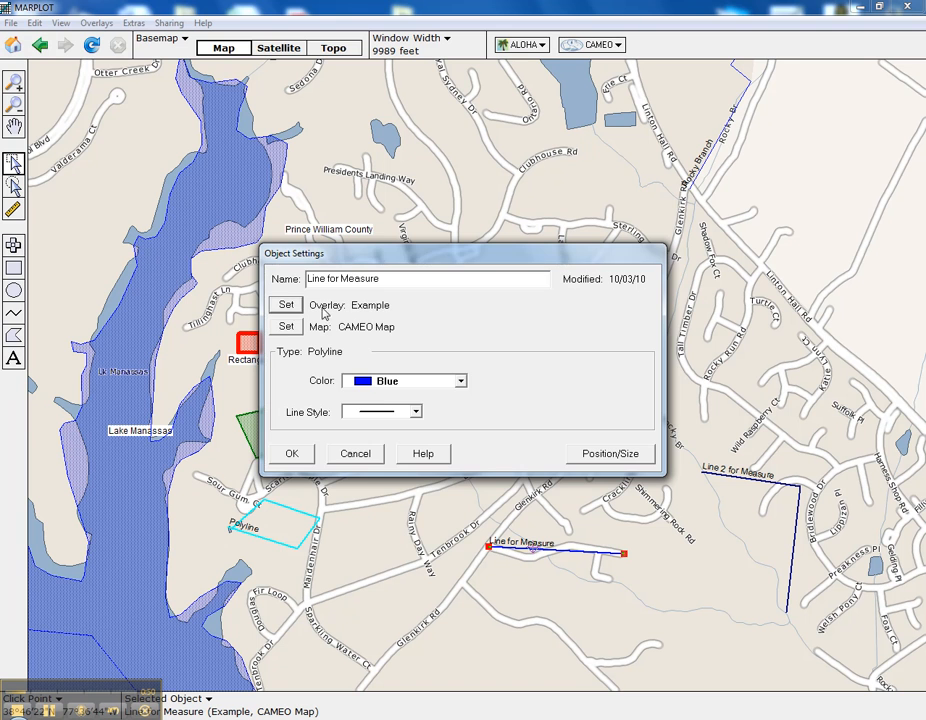
pyautogui.click(287, 306)
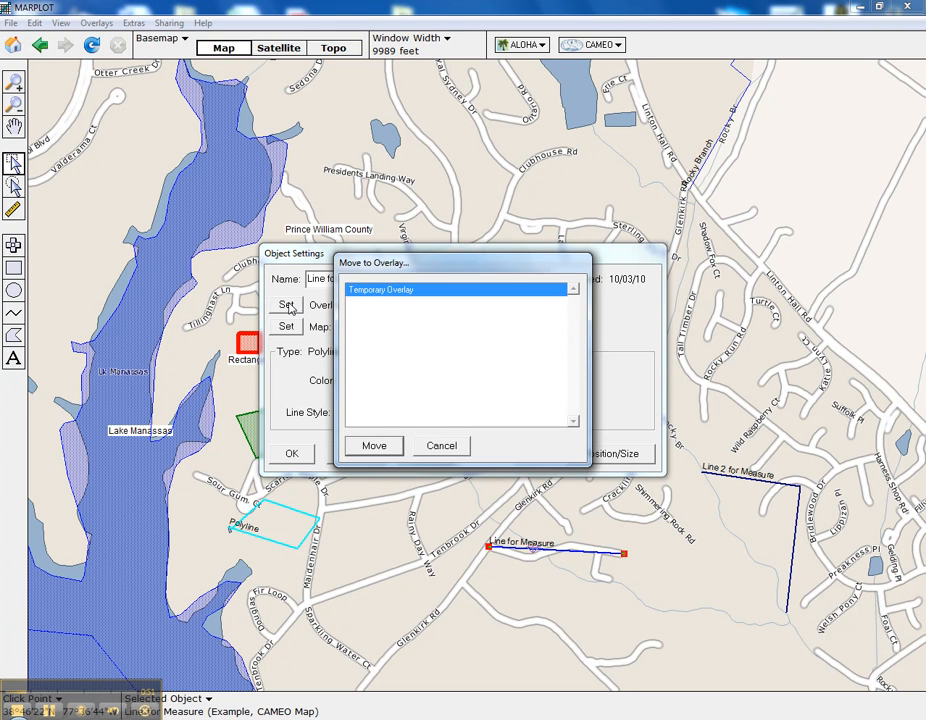
pyautogui.doubleClick(374, 292)
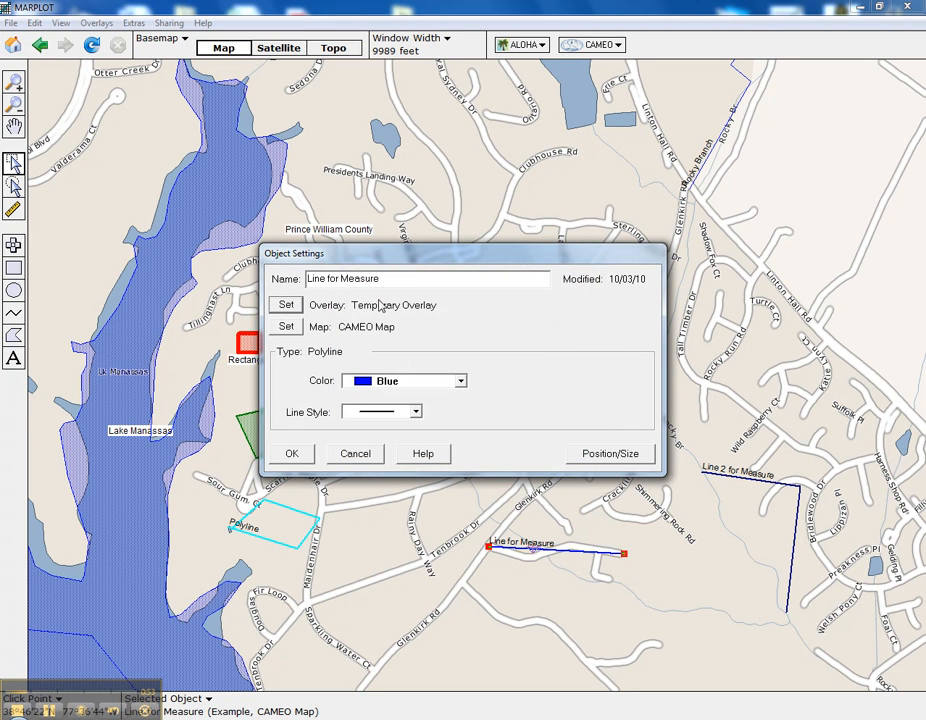
pyautogui.click(287, 328)
pyautogui.click(371, 307)
pyautogui.doubleClick(371, 307)
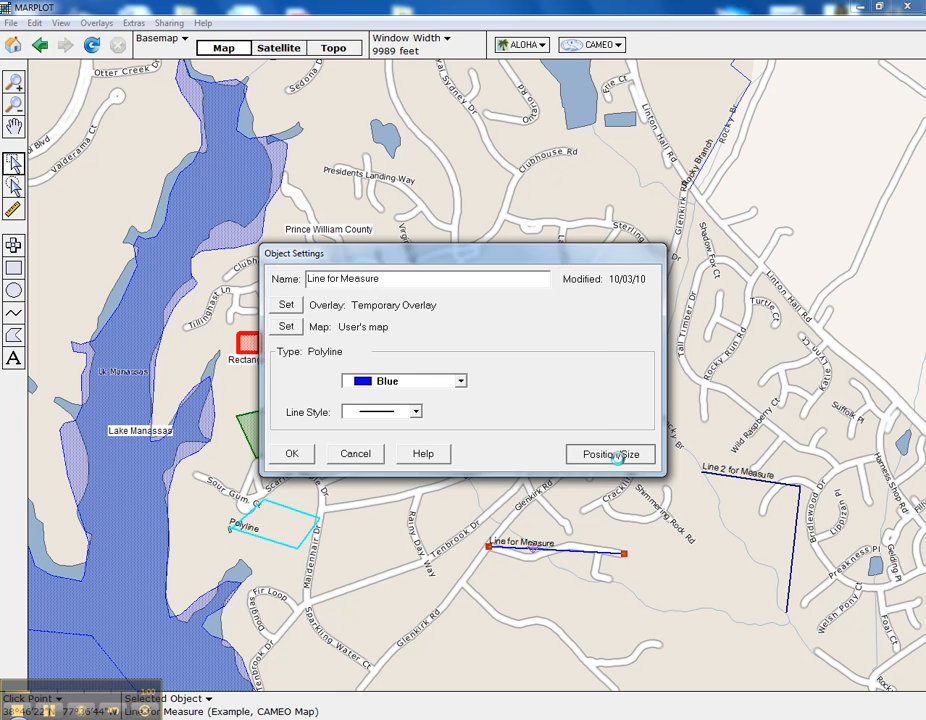
pyautogui.click(620, 458)
pyautogui.click(549, 421)
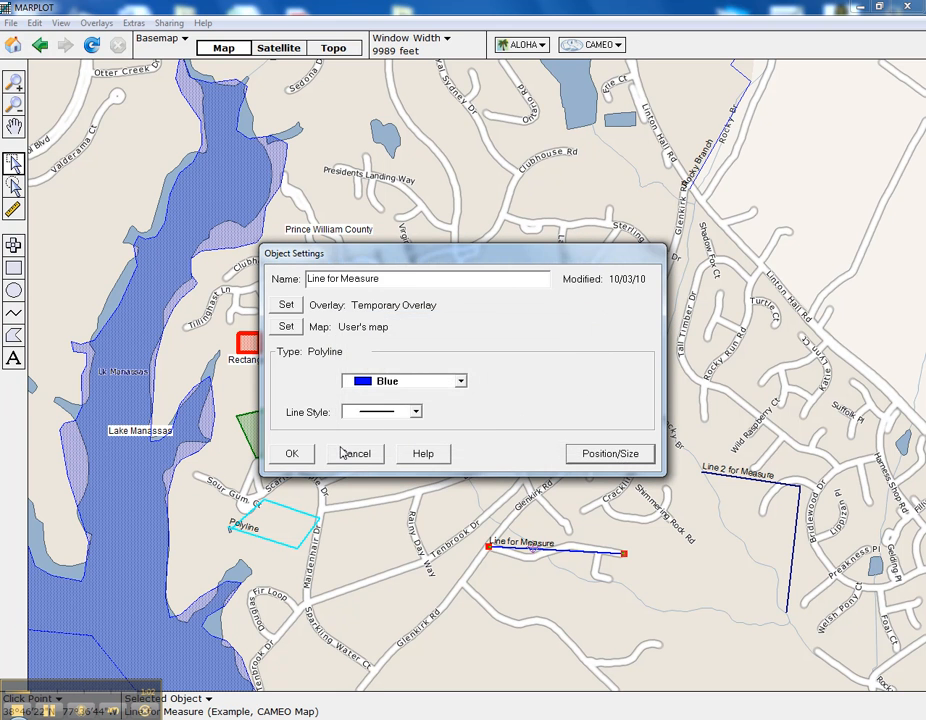
pyautogui.click(343, 453)
# Step: Check the length and center coordinates of the Line for Measure polyline in its position and size details
pyautogui.click(541, 551)
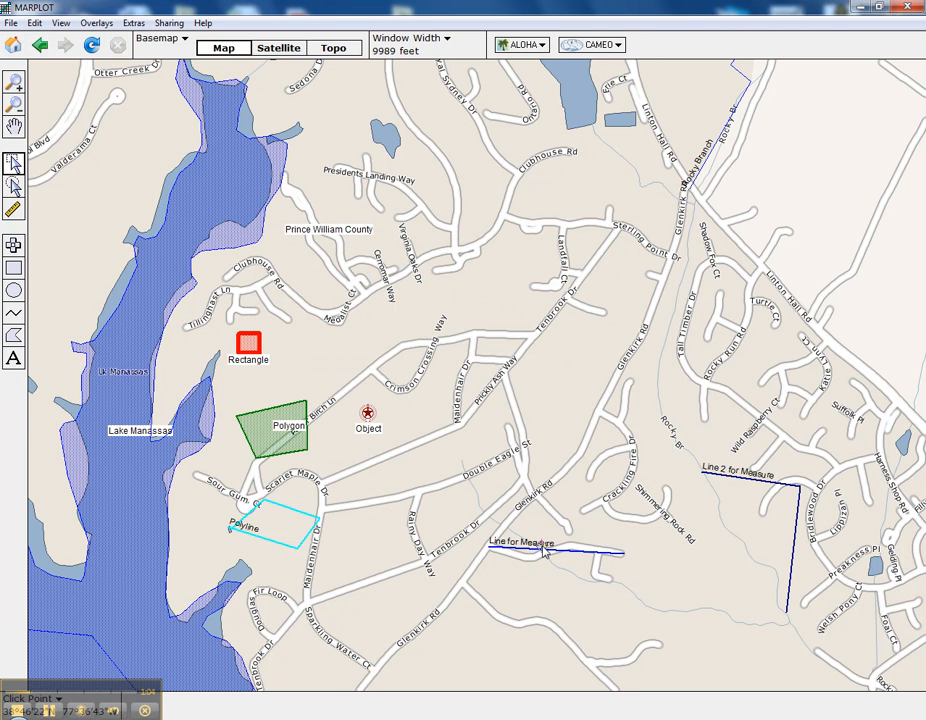
pyautogui.doubleClick(541, 548)
pyautogui.click(594, 460)
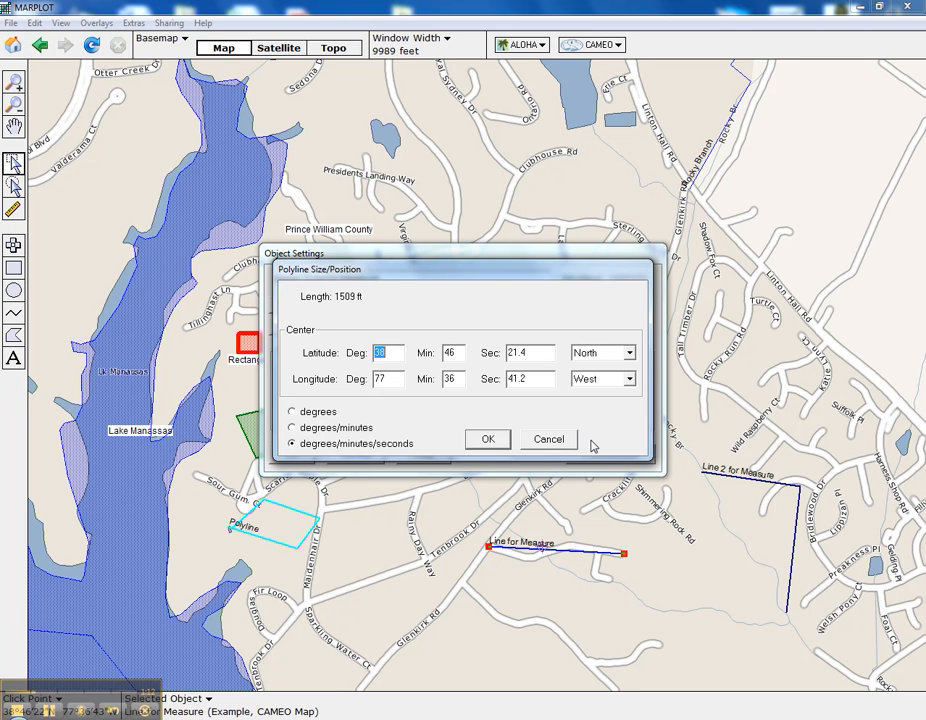
pyautogui.click(572, 440)
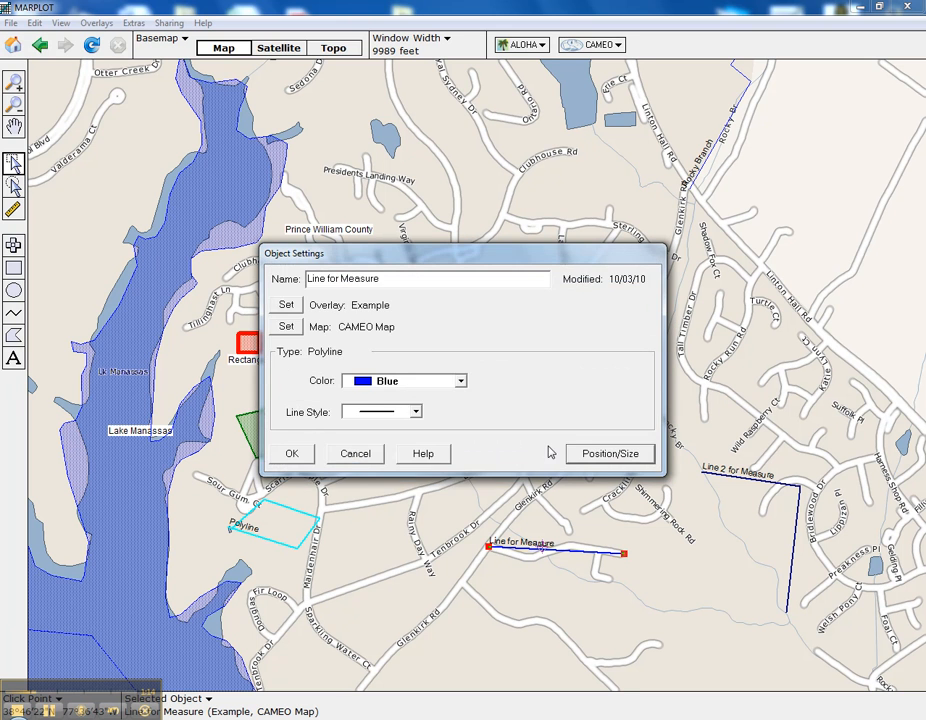
pyautogui.click(354, 454)
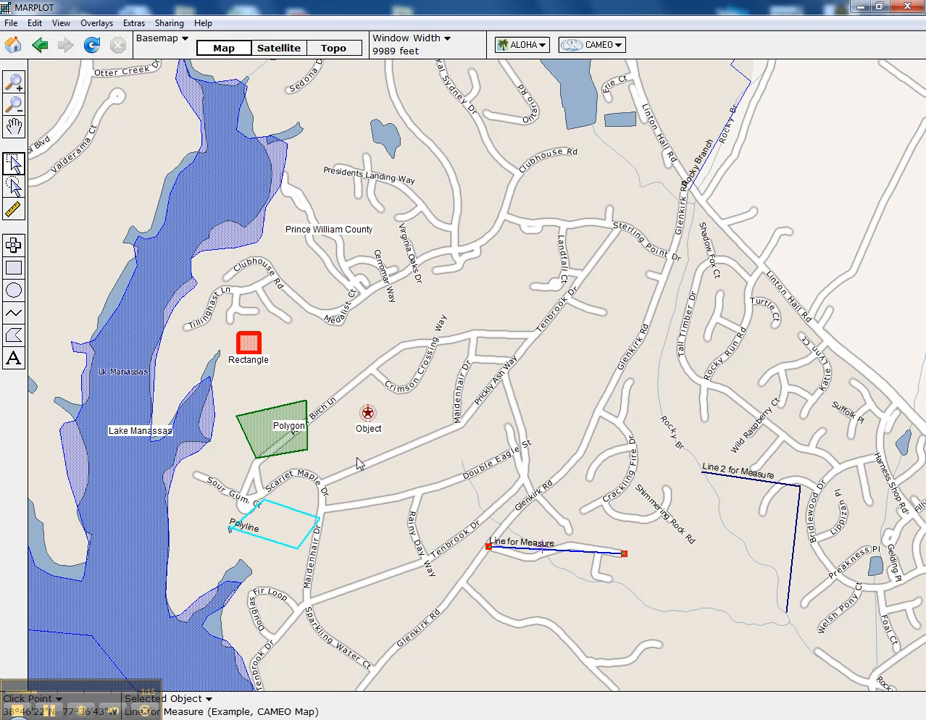
# Step: Switch the window width units to meters and check the Line for Measure polyline's length in that unit
pyautogui.click(448, 41)
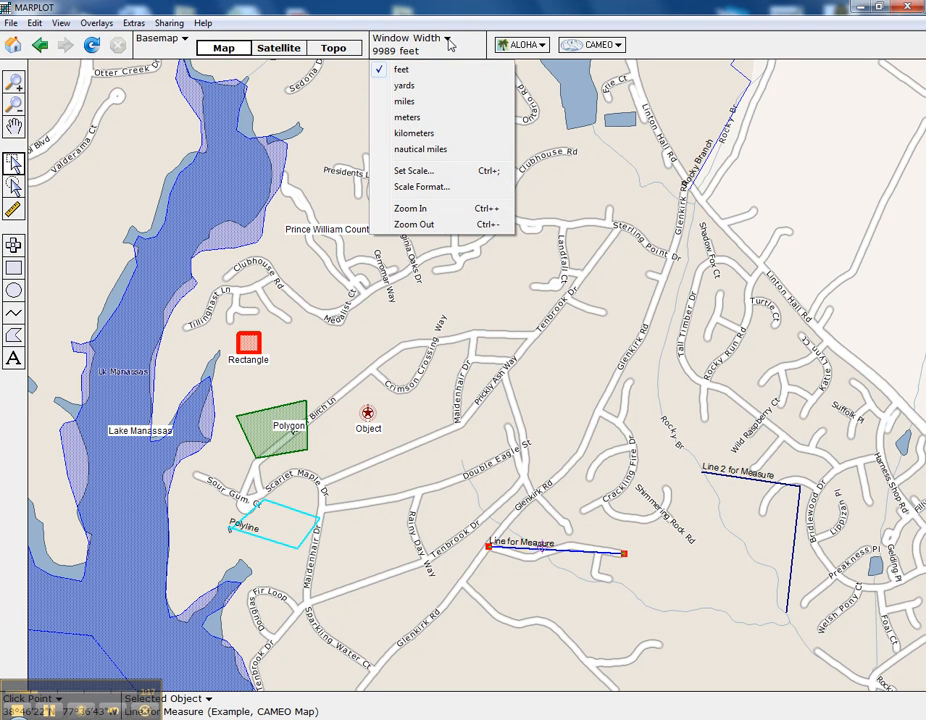
pyautogui.click(408, 121)
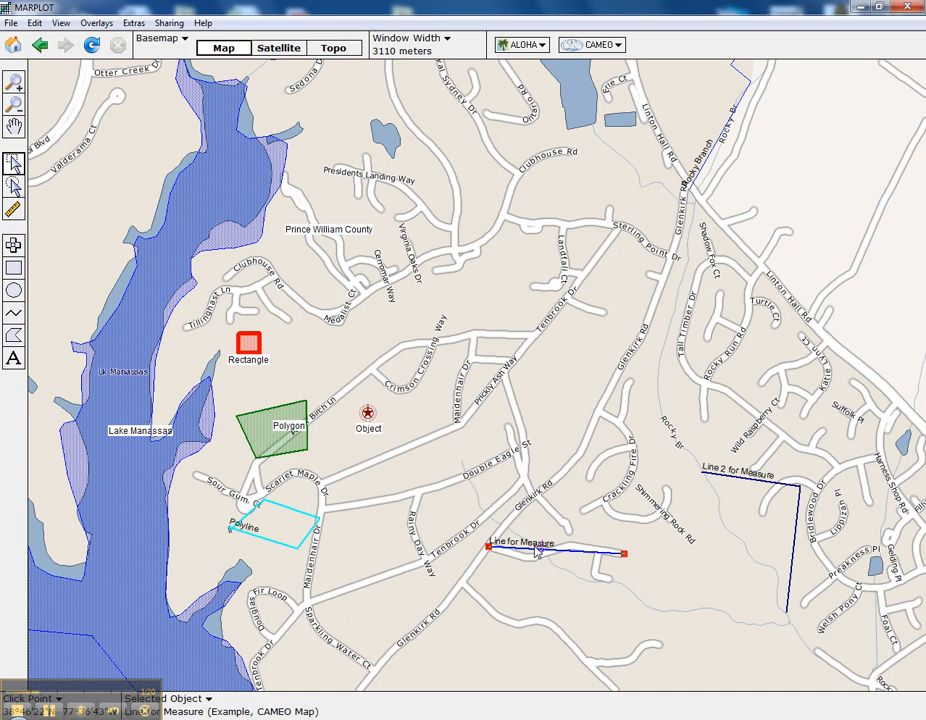
pyautogui.doubleClick(537, 553)
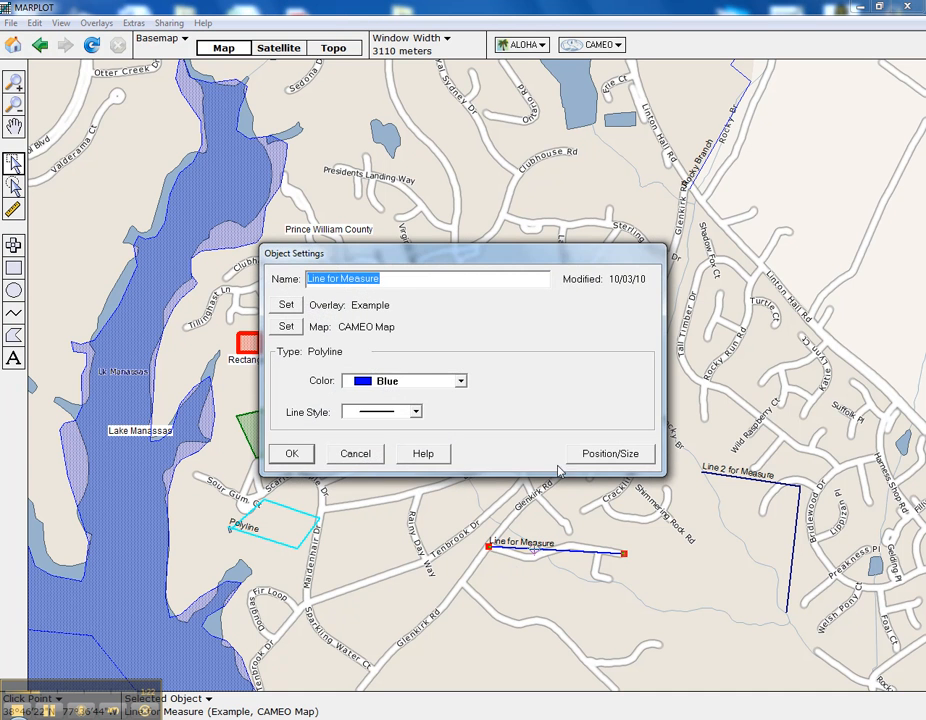
pyautogui.click(600, 456)
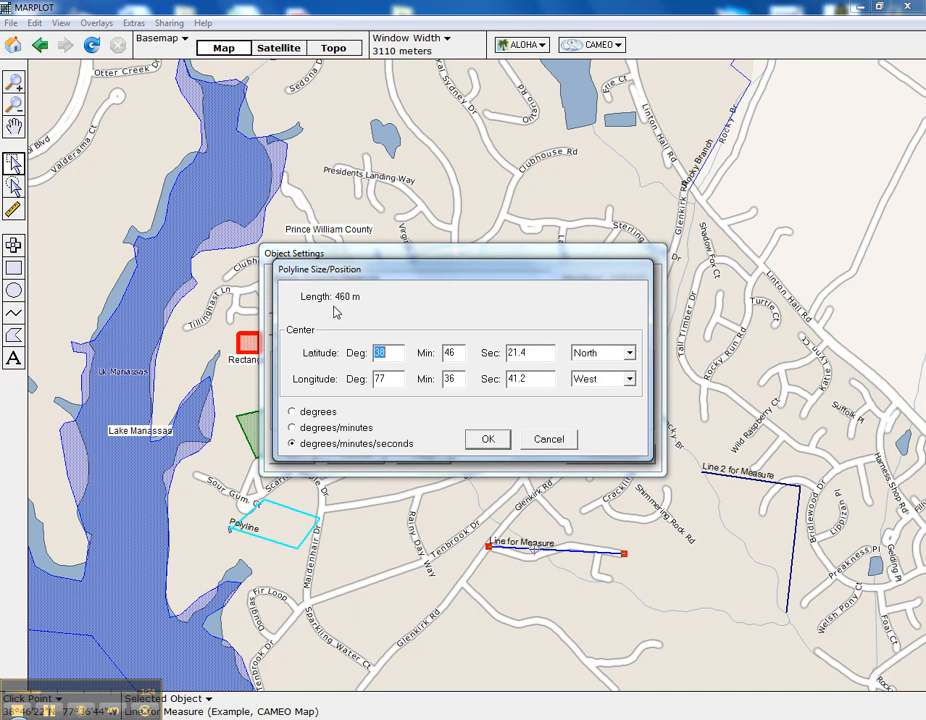
pyautogui.click(556, 439)
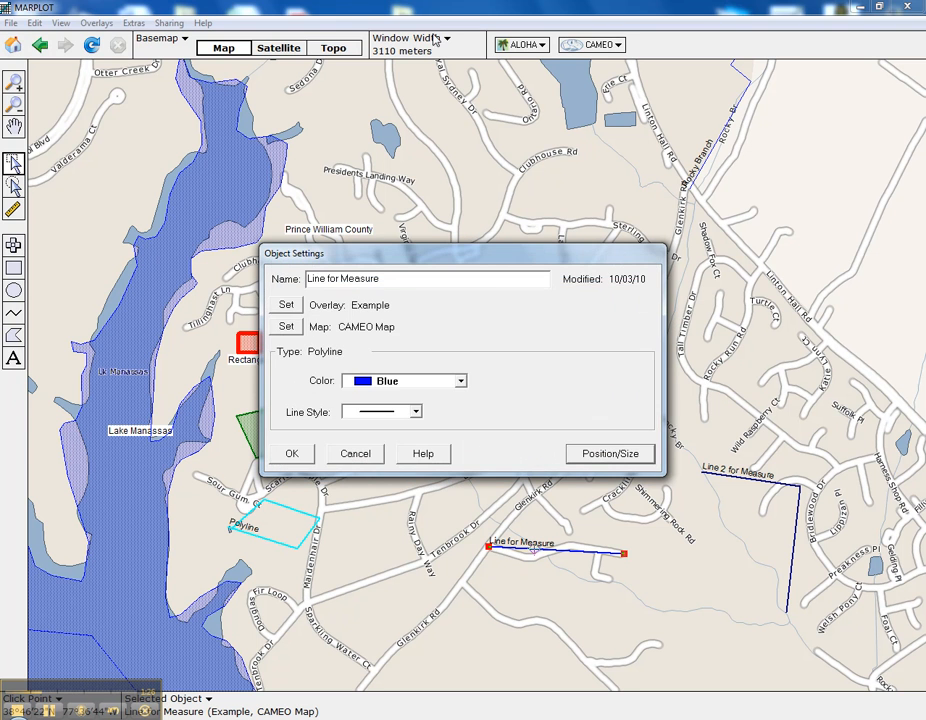
pyautogui.click(358, 455)
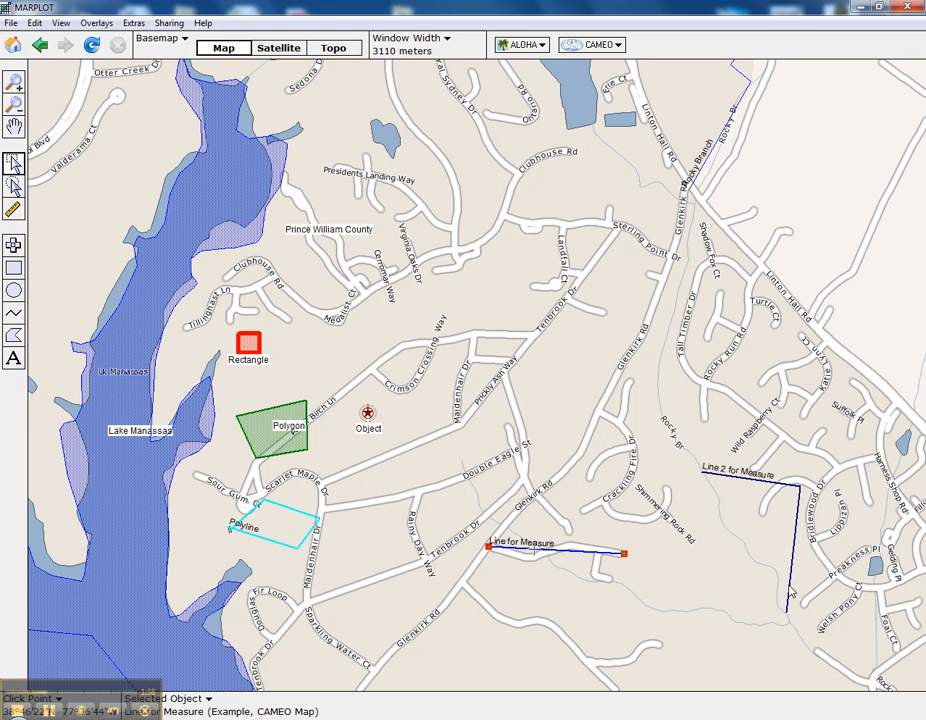
# Step: Check the total length of the two-segment Line 2 for Measure polyline in its position and size details
pyautogui.doubleClick(790, 588)
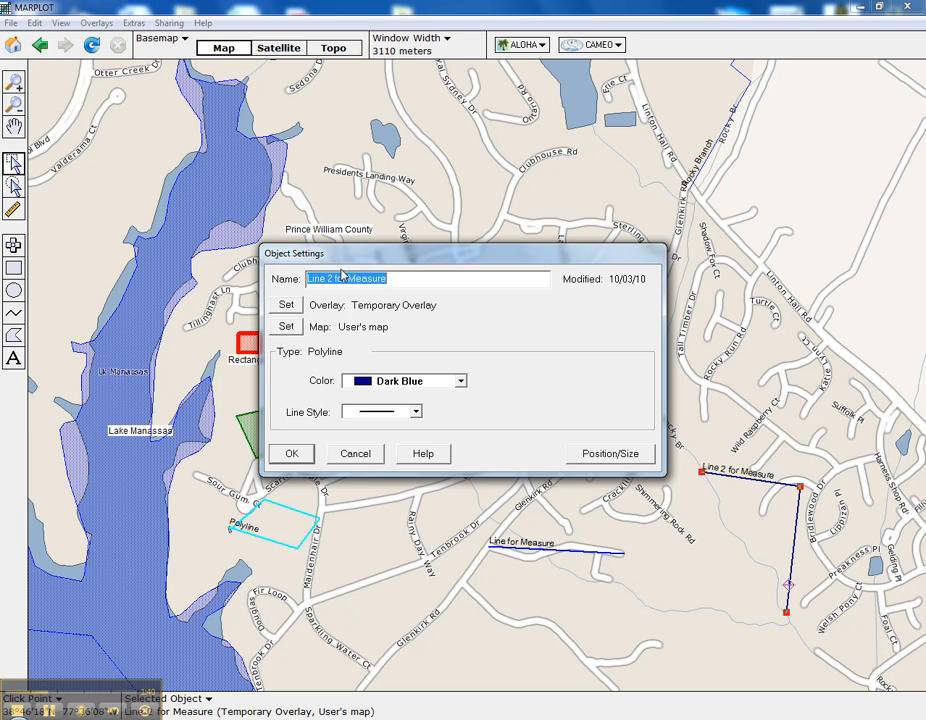
pyautogui.click(600, 453)
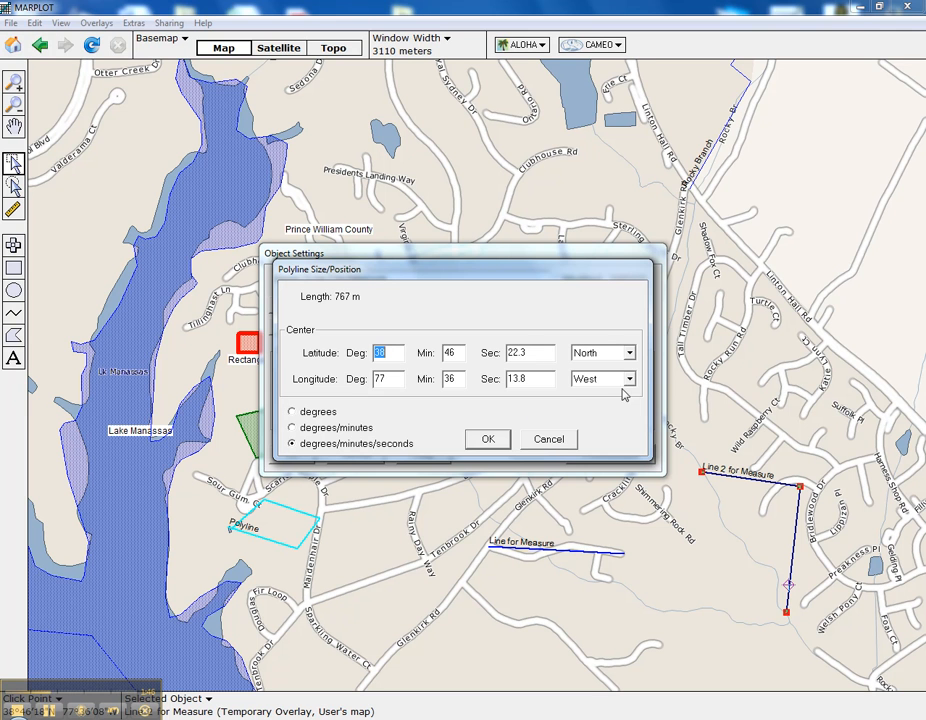
pyautogui.click(554, 440)
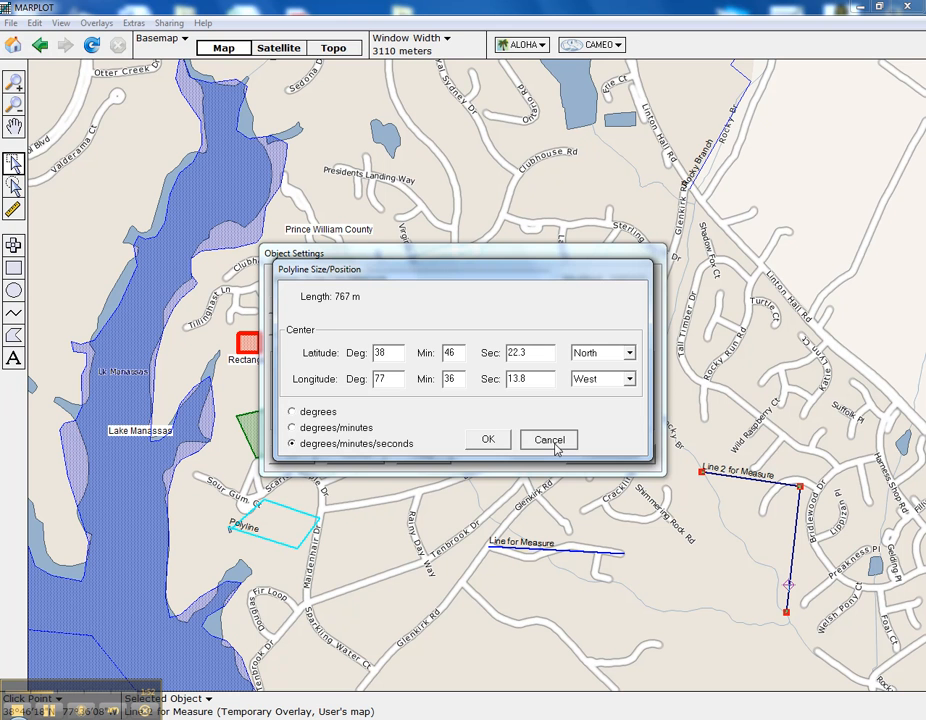
pyautogui.click(554, 445)
pyautogui.click(364, 452)
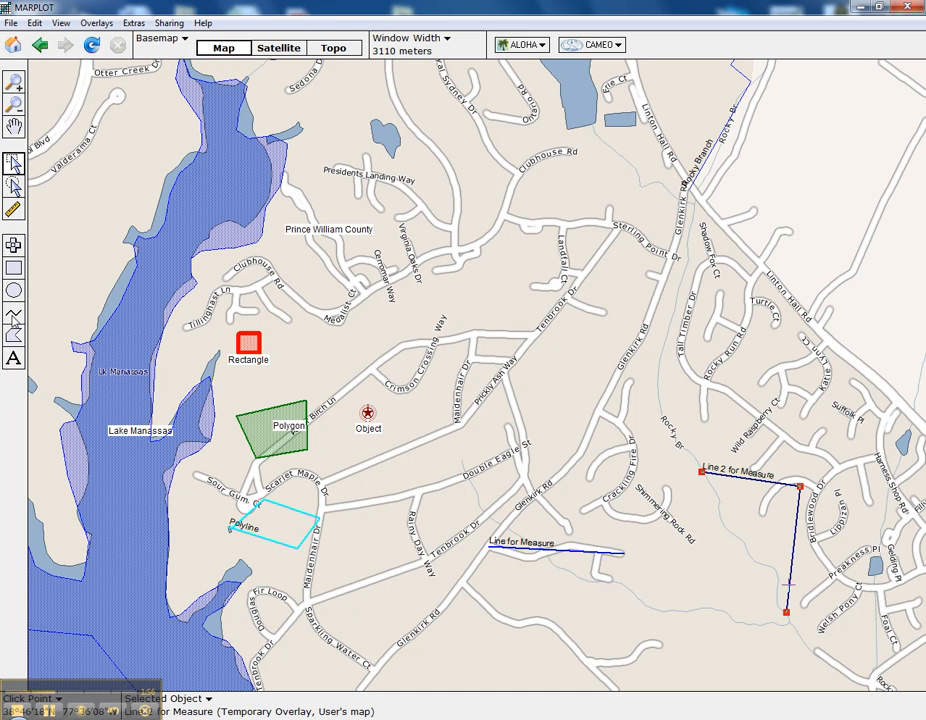
# Step: Check the length of the light blue Polyline object in its position and size details
pyautogui.click(263, 541)
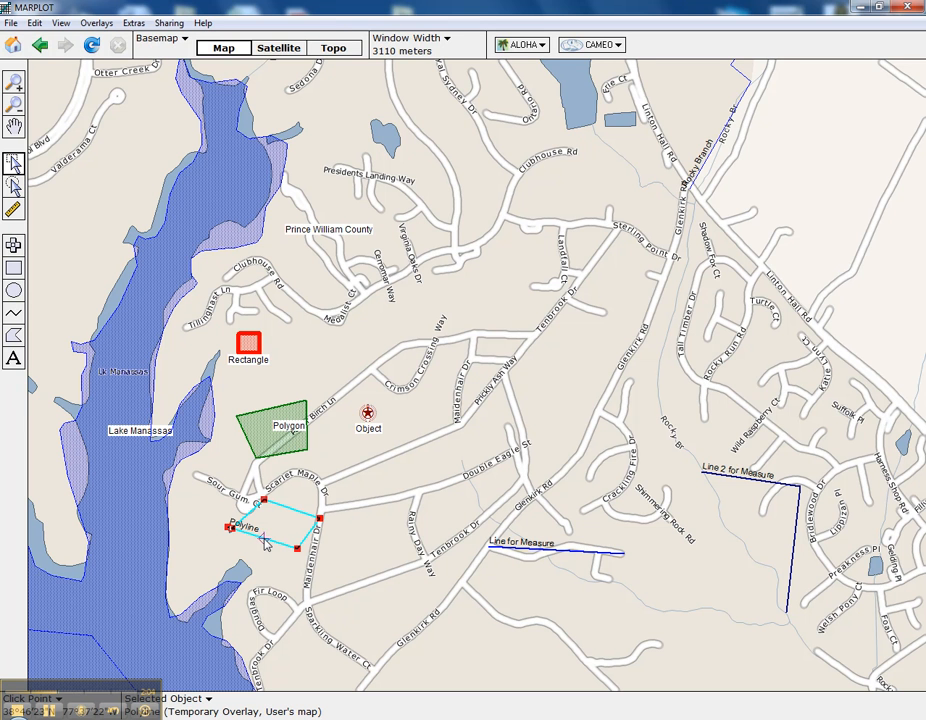
pyautogui.doubleClick(263, 541)
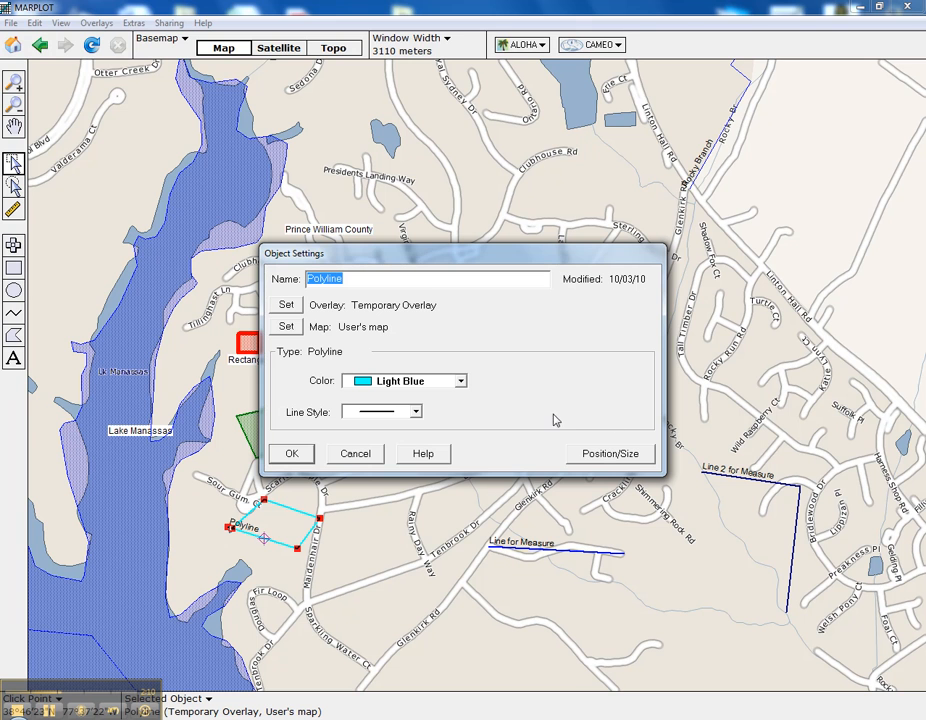
pyautogui.click(592, 460)
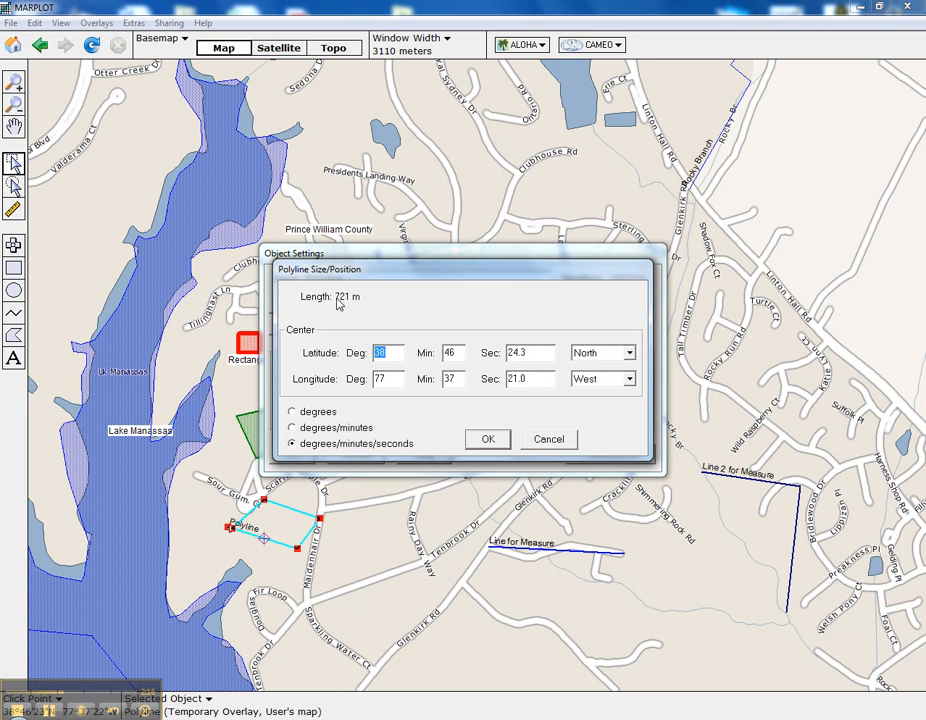
pyautogui.click(538, 443)
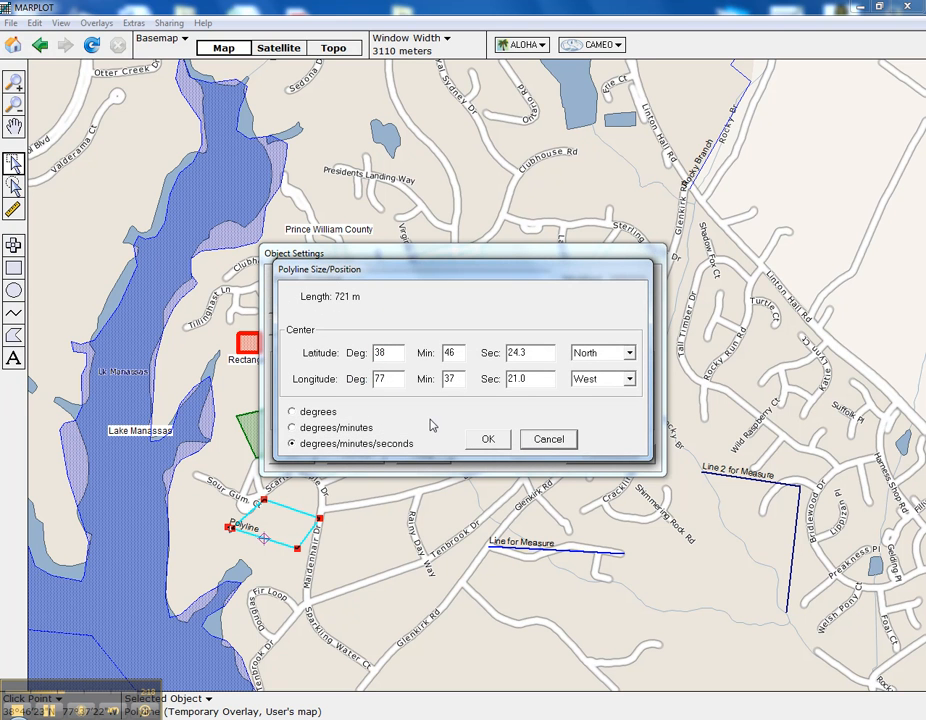
# Step: View the Polyline's center coordinates in degrees, degrees/minutes and degrees/minutes/seconds, then close its settings without saving
pyautogui.click(291, 411)
pyautogui.click(291, 428)
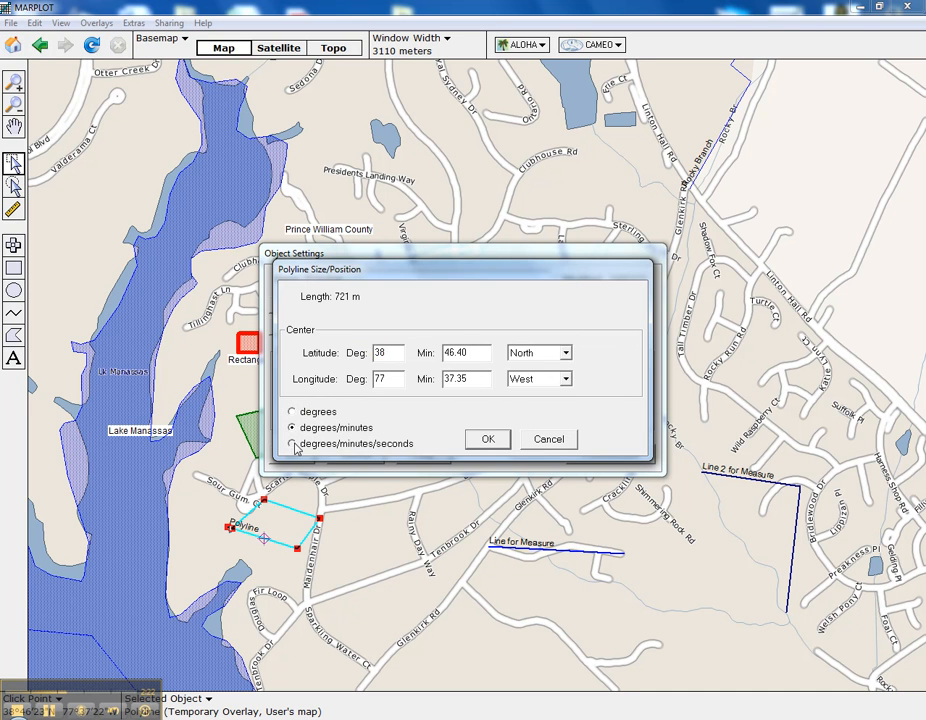
pyautogui.click(312, 446)
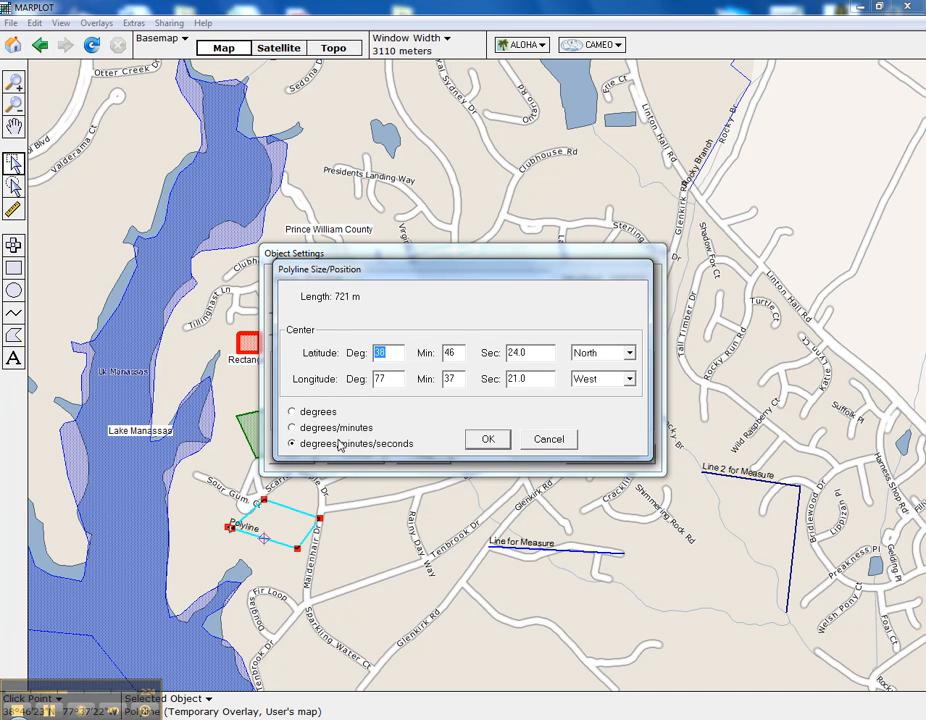
pyautogui.click(550, 449)
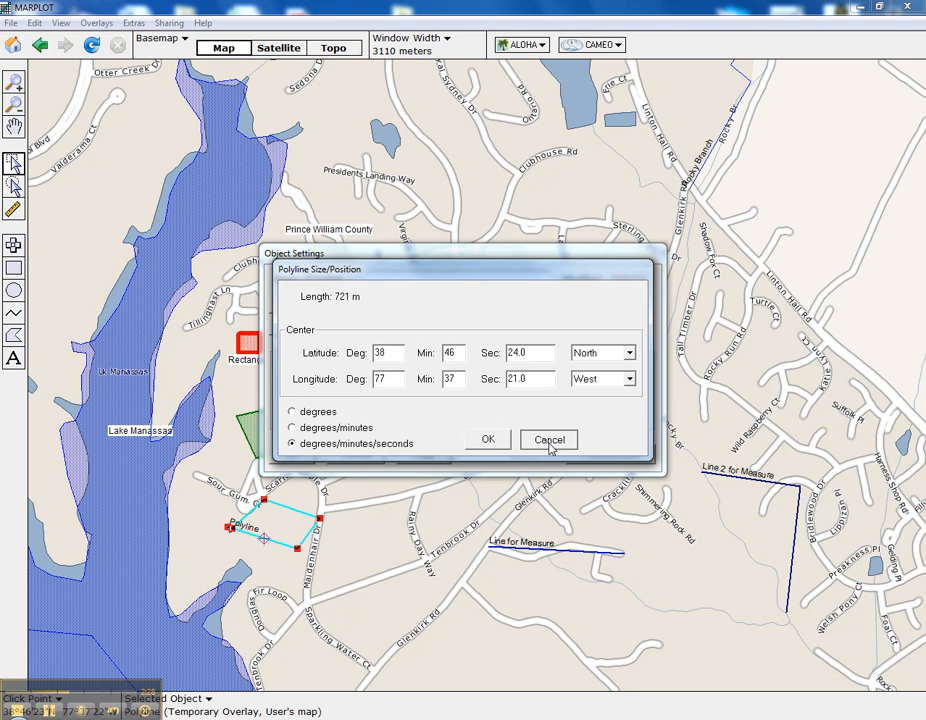
pyautogui.click(362, 455)
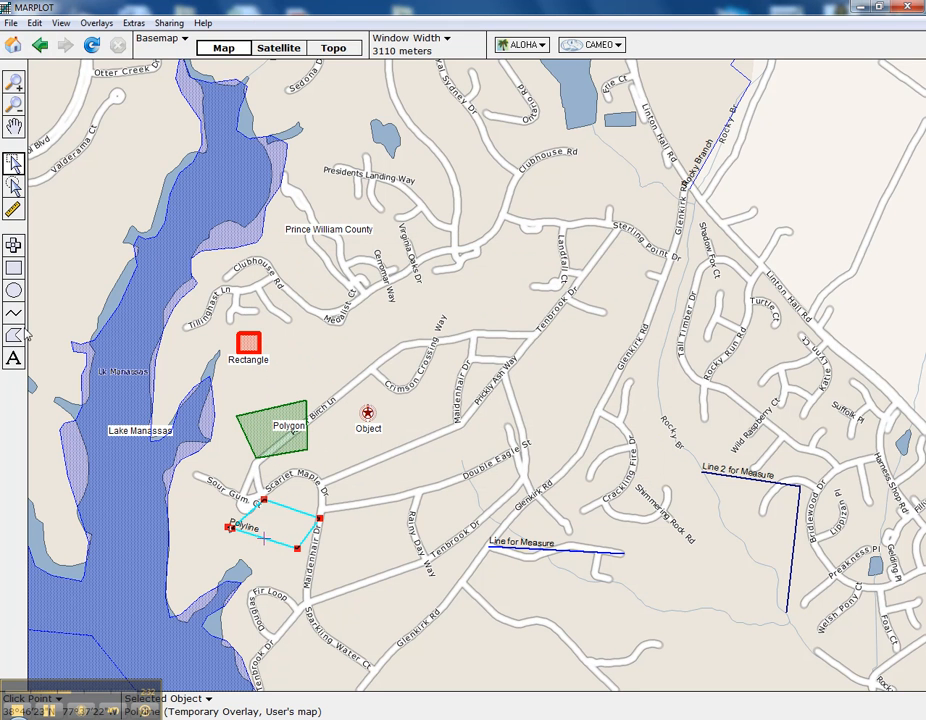
# Step: Check the perimeter and area of the dark green Polygon in its position and size details
pyautogui.click(262, 458)
pyautogui.doubleClick(257, 456)
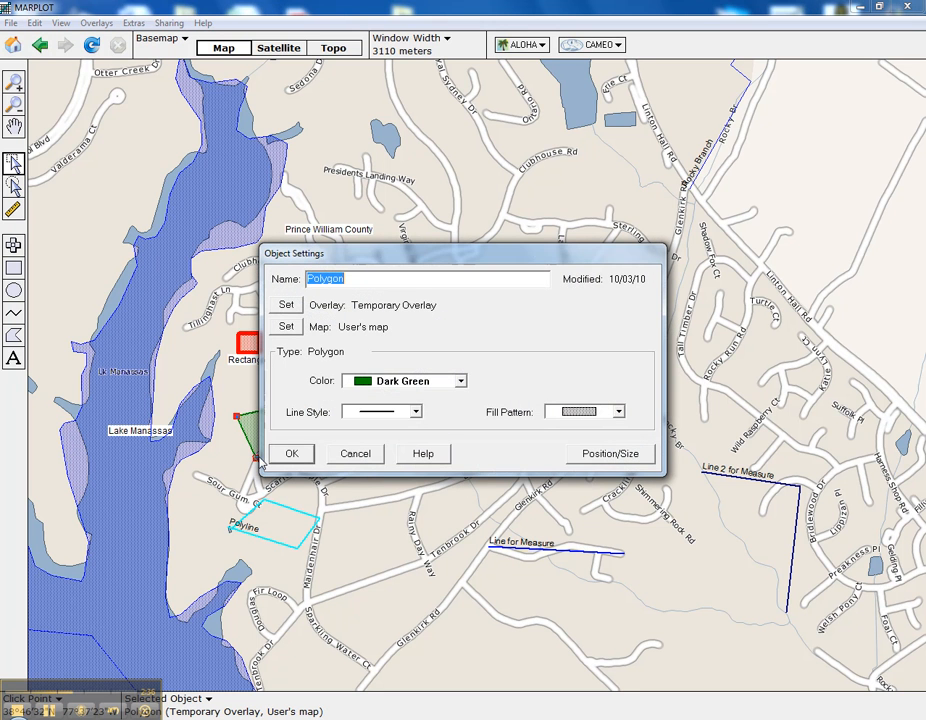
pyautogui.click(585, 414)
pyautogui.click(585, 449)
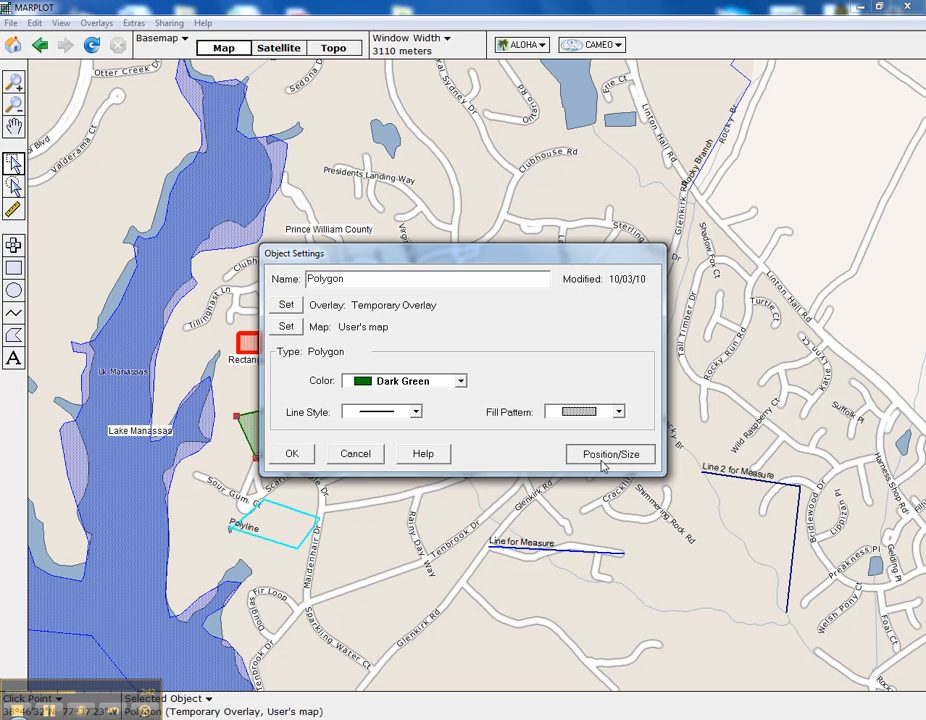
pyautogui.click(603, 461)
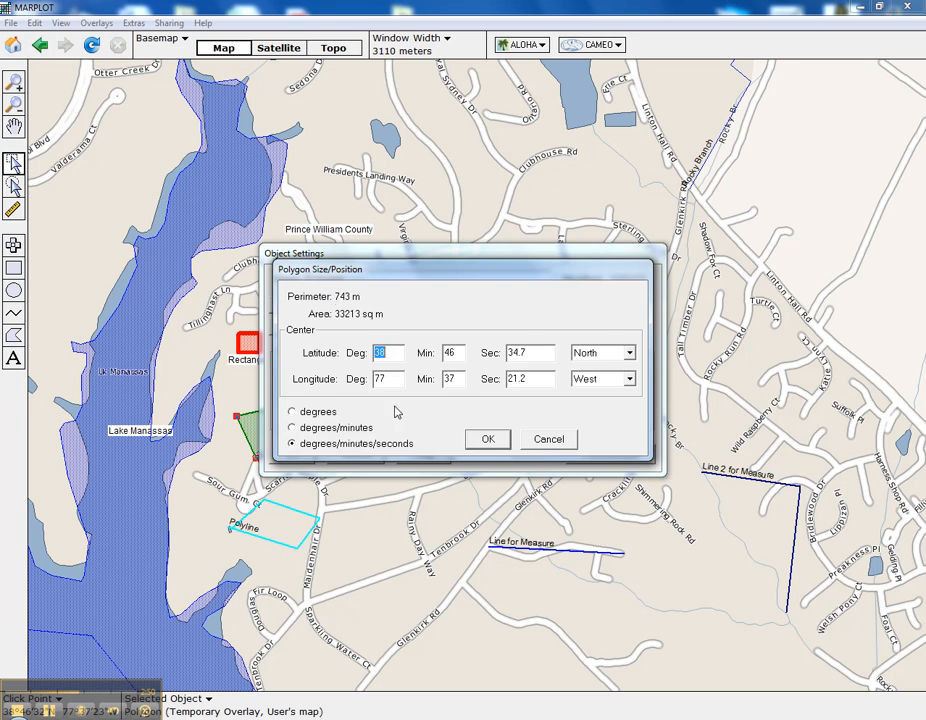
pyautogui.click(535, 438)
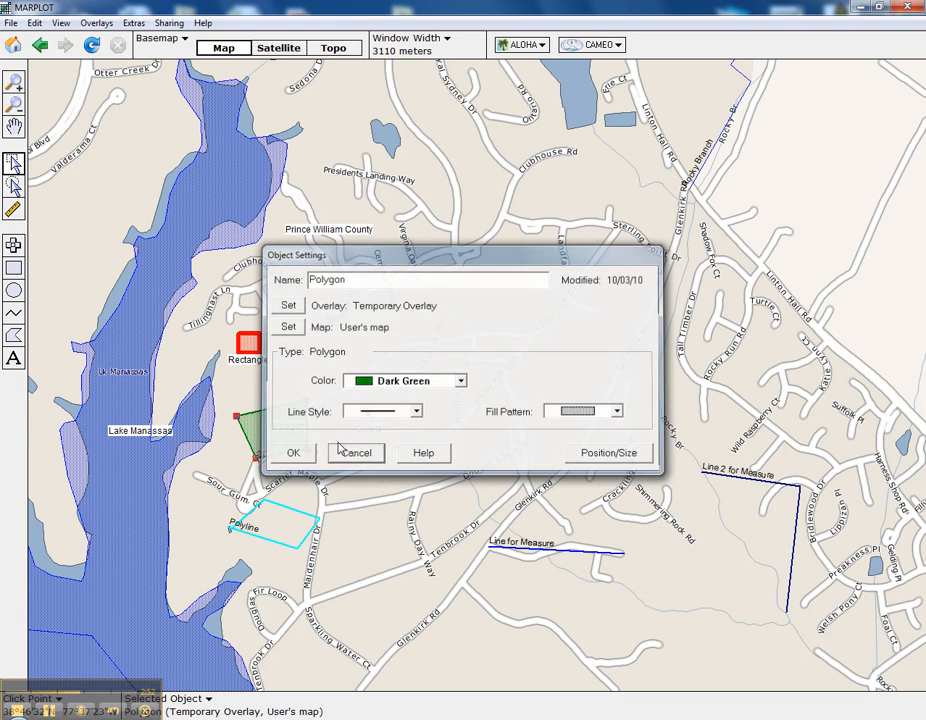
# Step: Check the perimeter and area of the red Rectangle in its position and size details, then close its settings without saving
pyautogui.click(348, 453)
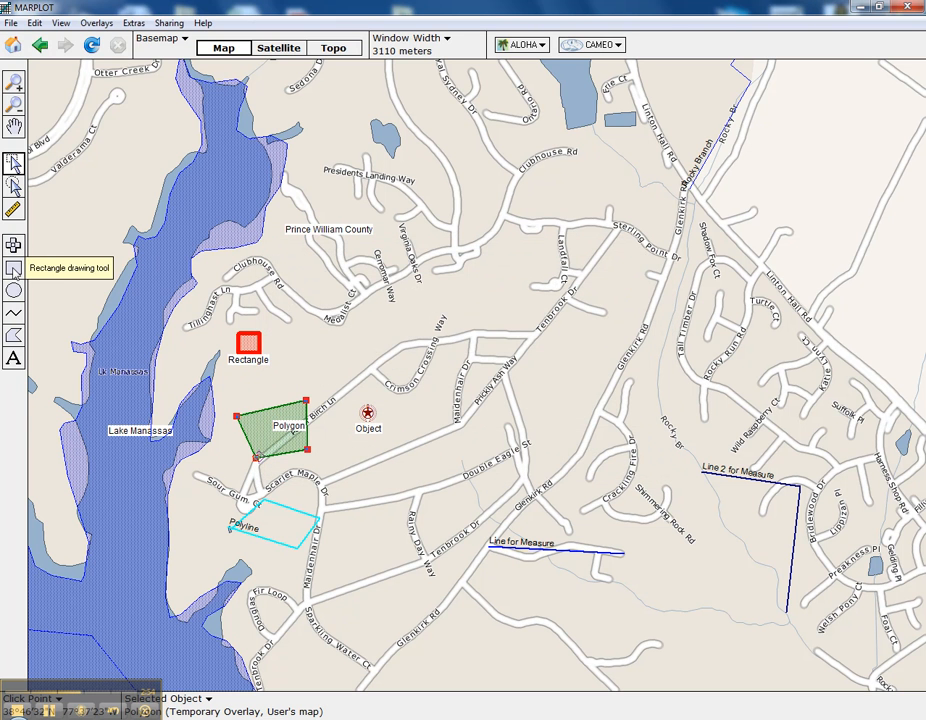
pyautogui.doubleClick(243, 355)
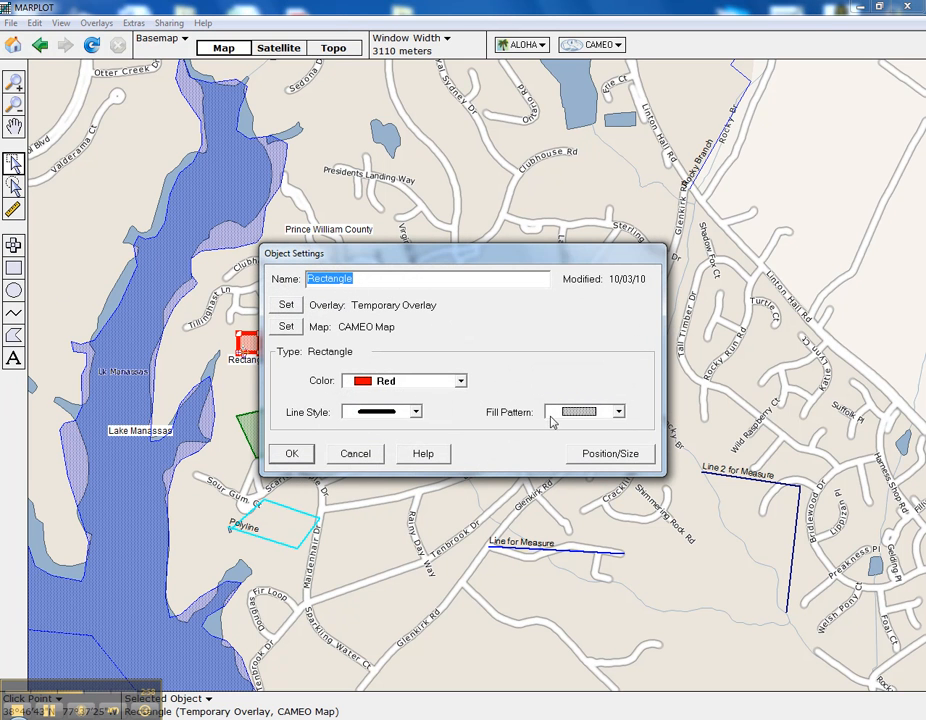
pyautogui.click(560, 412)
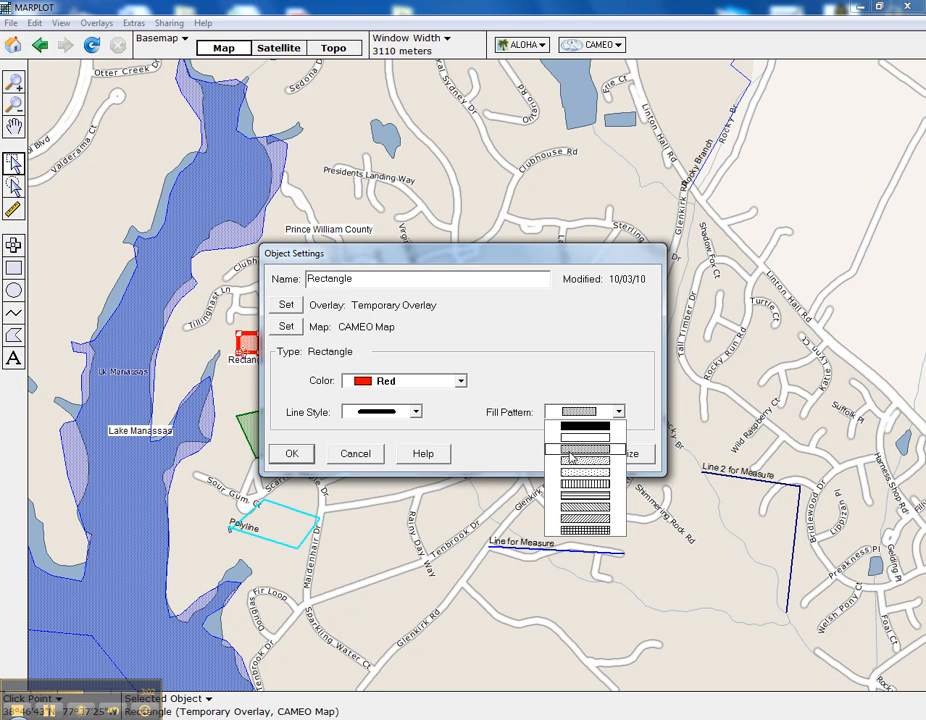
pyautogui.click(569, 452)
pyautogui.click(565, 456)
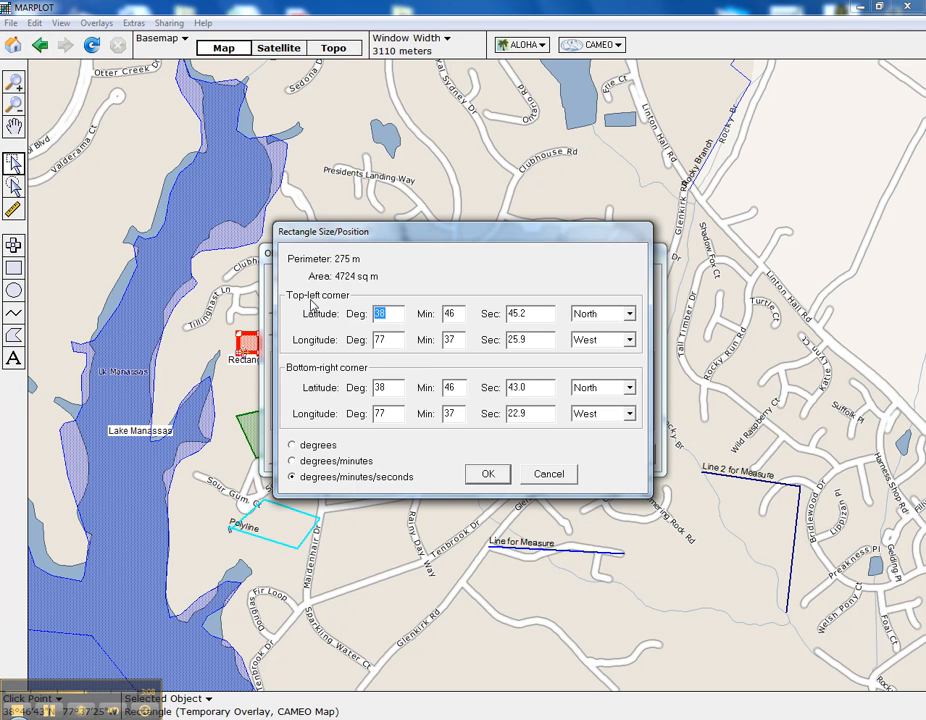
pyautogui.click(546, 476)
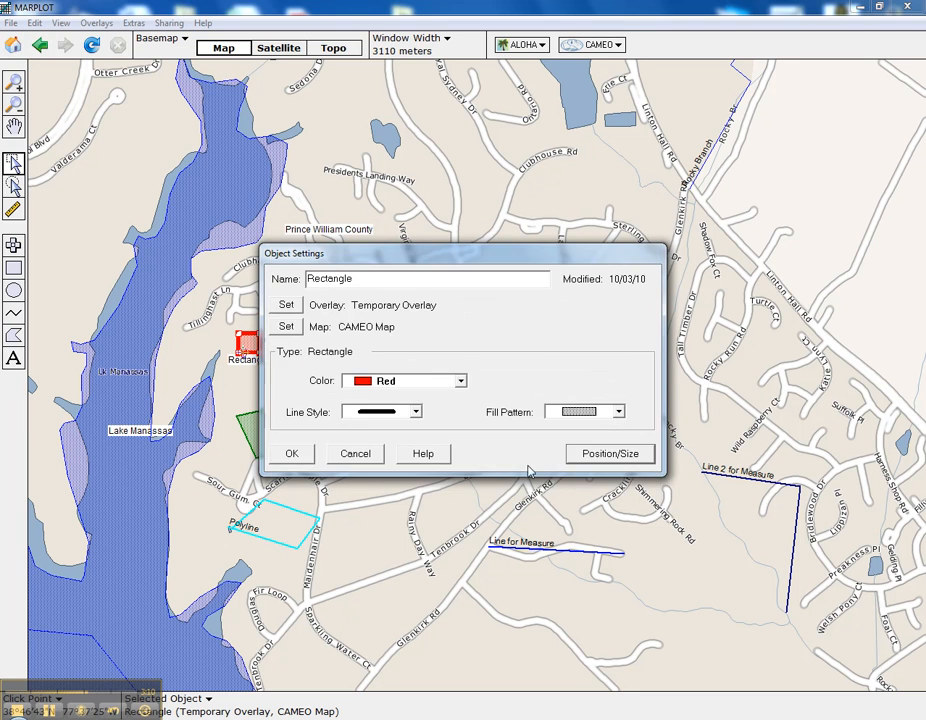
pyautogui.click(381, 455)
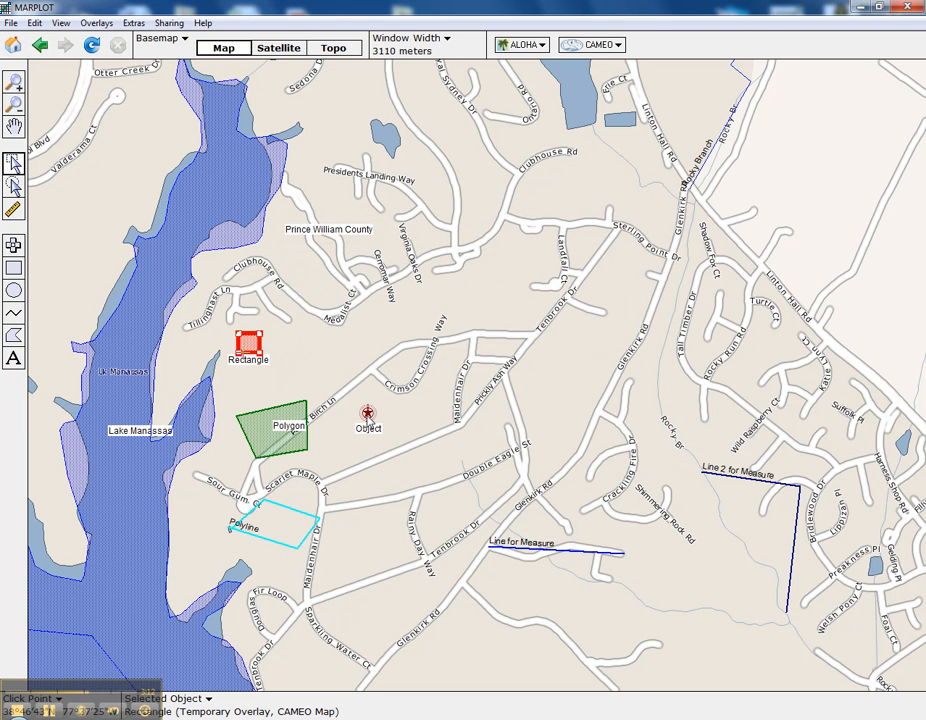
# Step: Browse the available symbols for the brown Object point, keeping the U.S. Marshals Service symbol
pyautogui.click(367, 414)
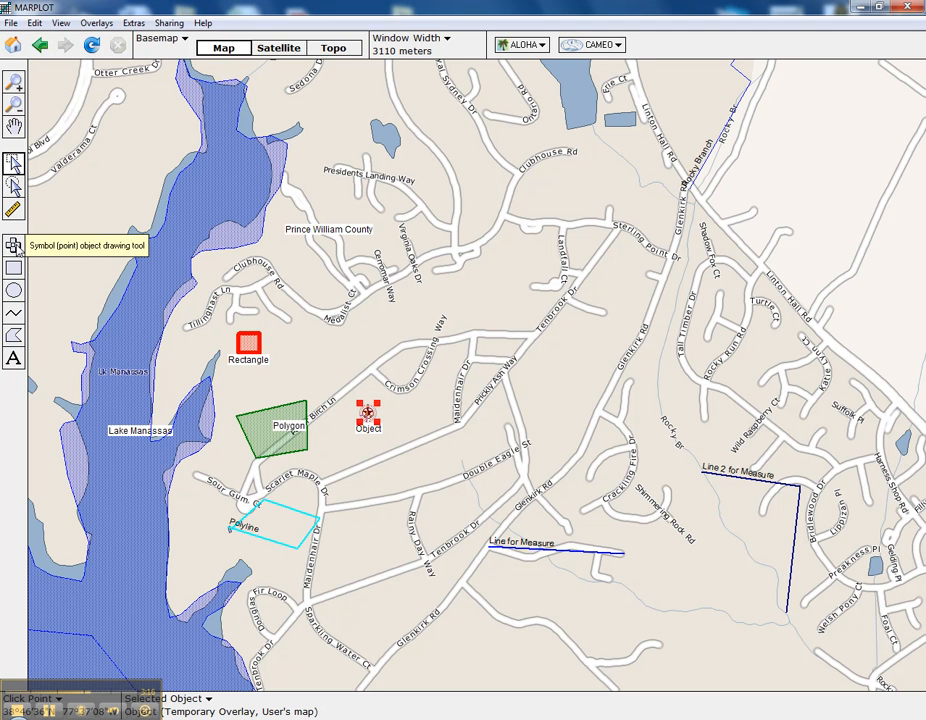
pyautogui.doubleClick(366, 416)
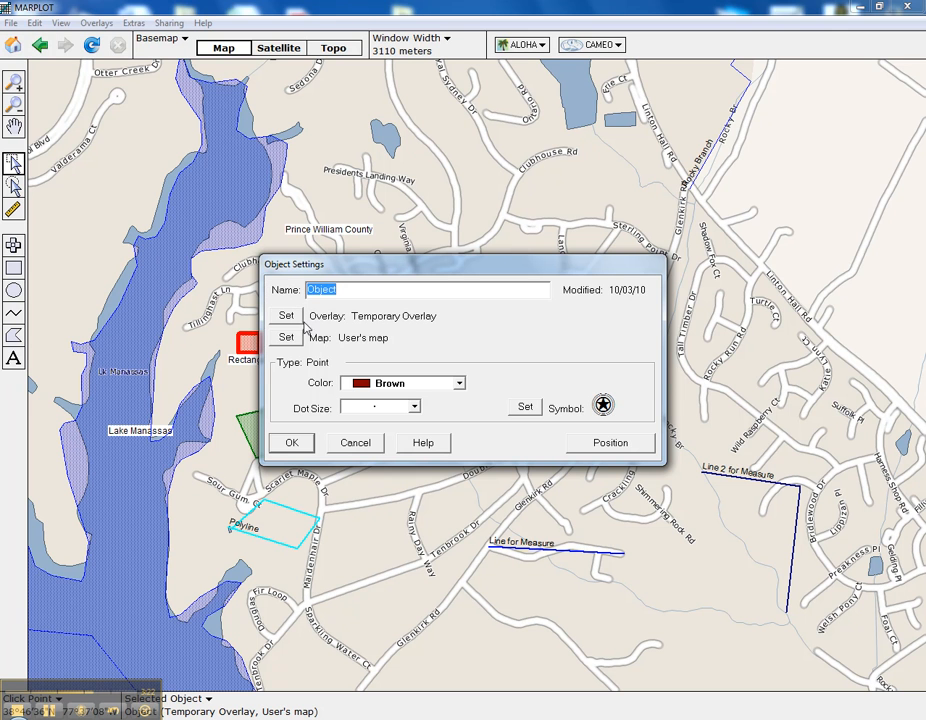
pyautogui.click(525, 406)
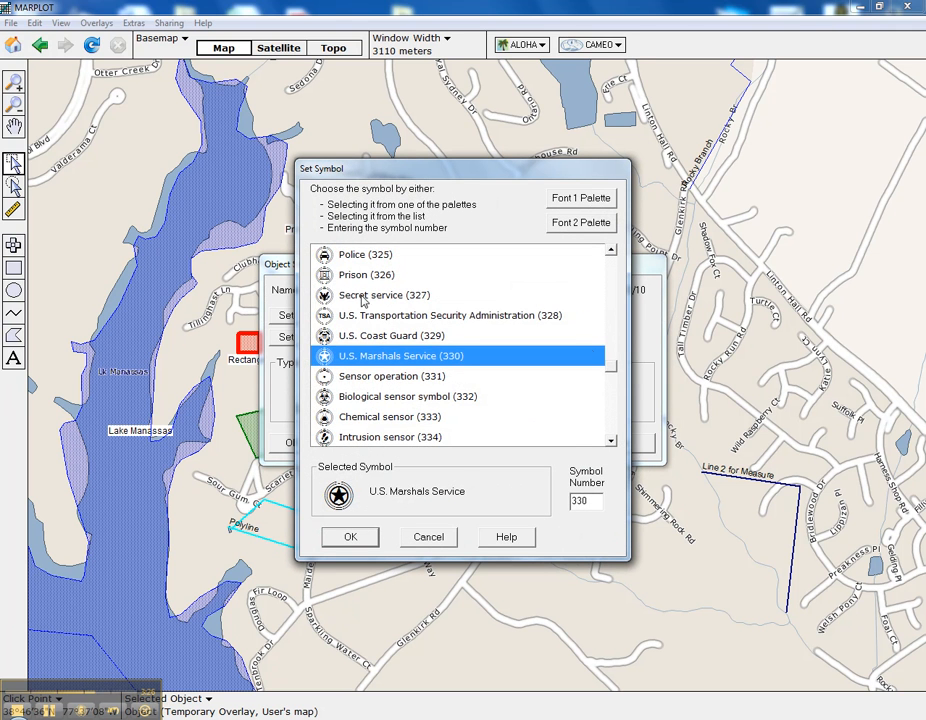
pyautogui.moveTo(613, 369); pyautogui.dragTo(617, 411)
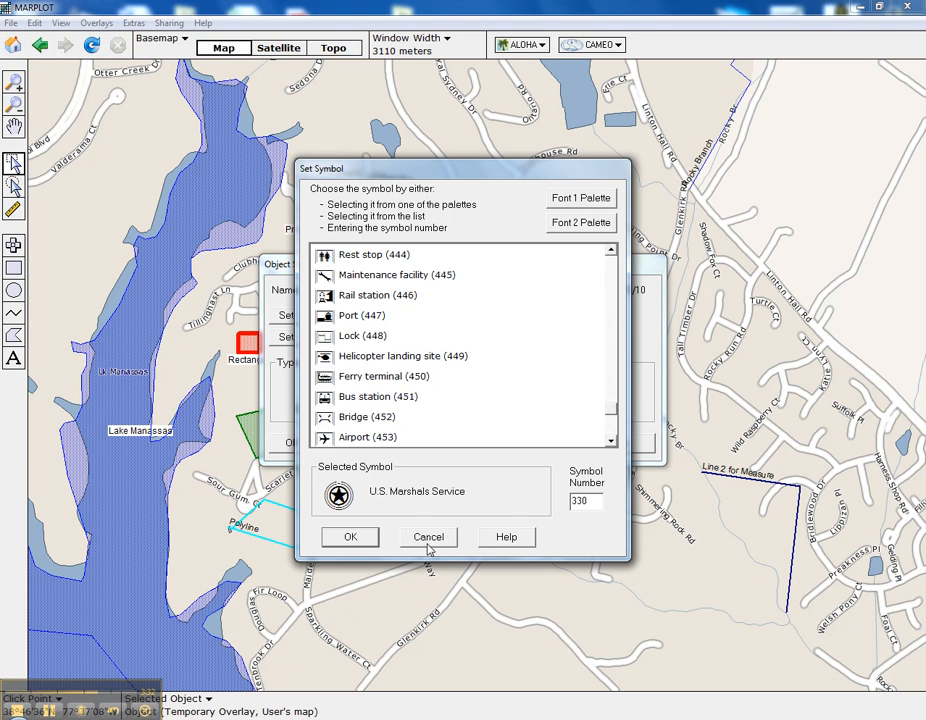
pyautogui.click(350, 537)
# Step: Try setting the Object point's latitude seconds to 36.0, review its position again, and leave its settings without saving
pyautogui.click(607, 452)
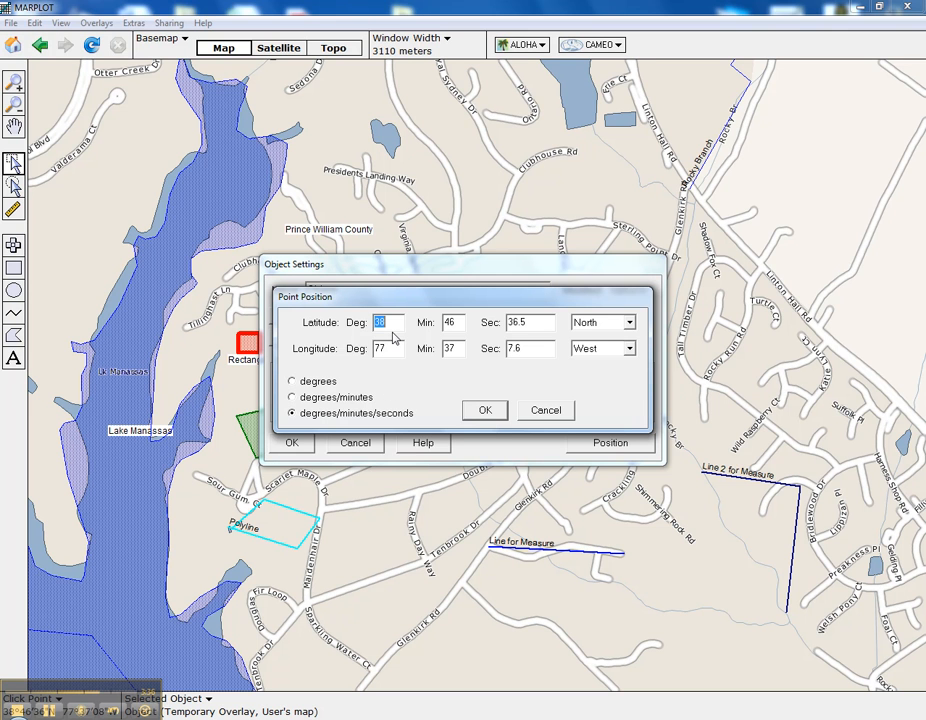
pyautogui.click(521, 322)
pyautogui.click(485, 410)
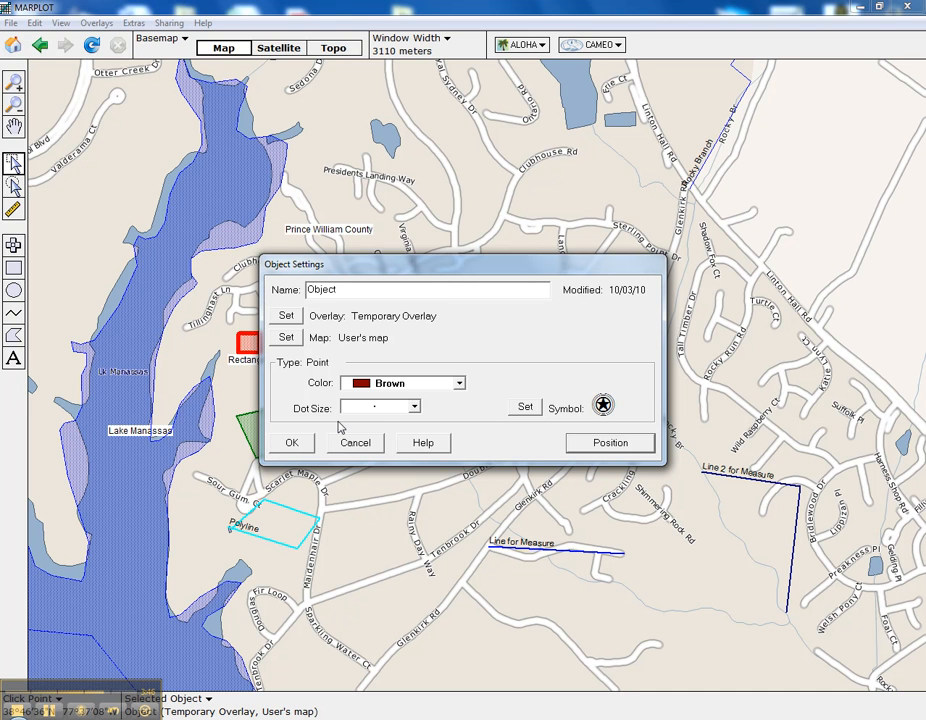
pyautogui.click(610, 442)
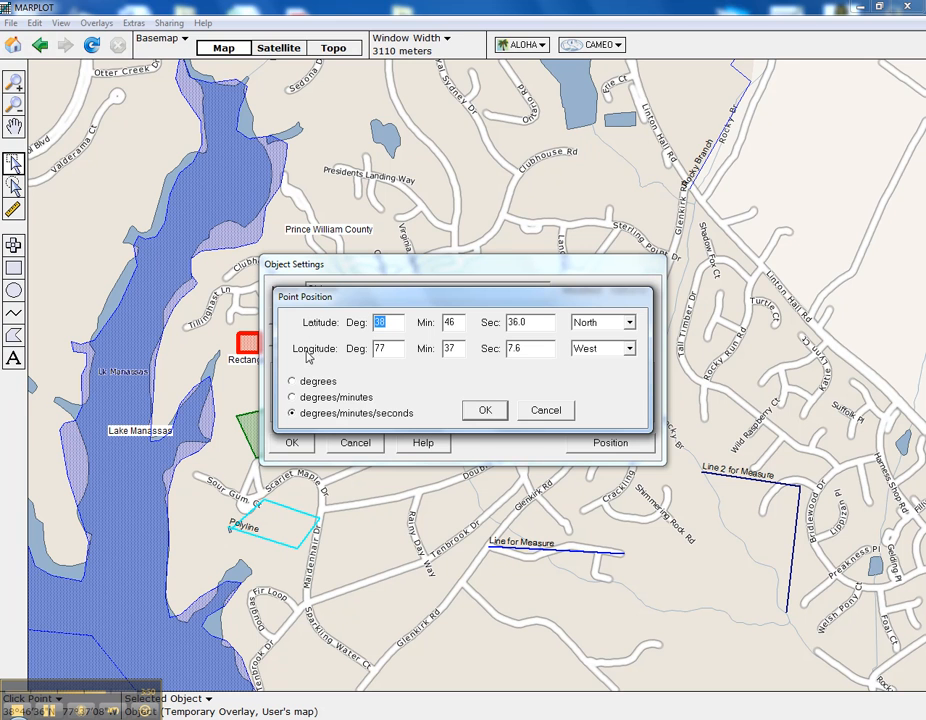
pyautogui.click(541, 410)
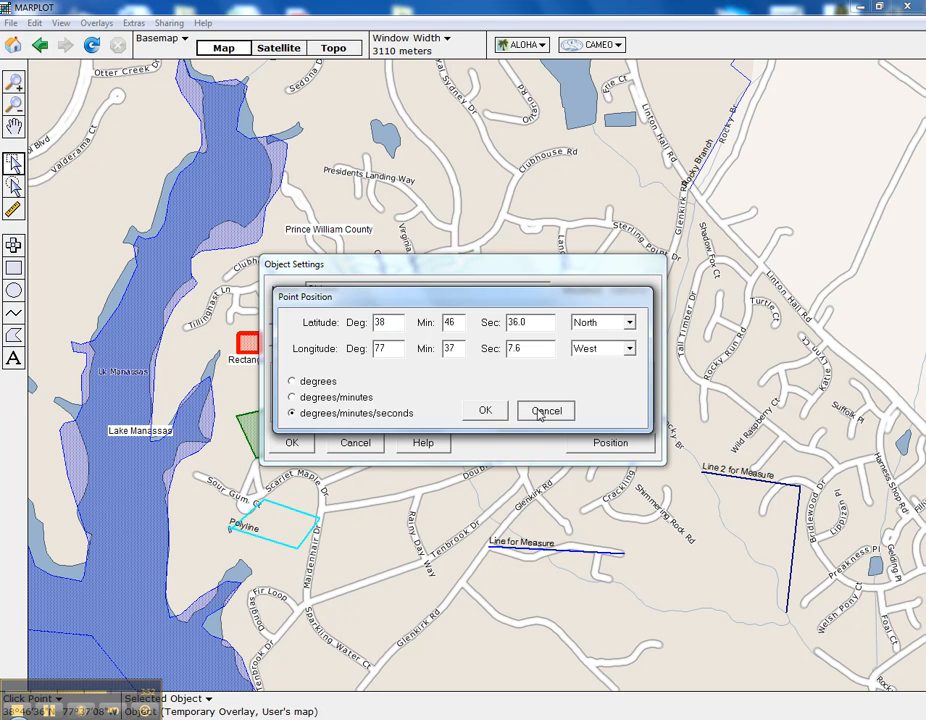
pyautogui.click(357, 442)
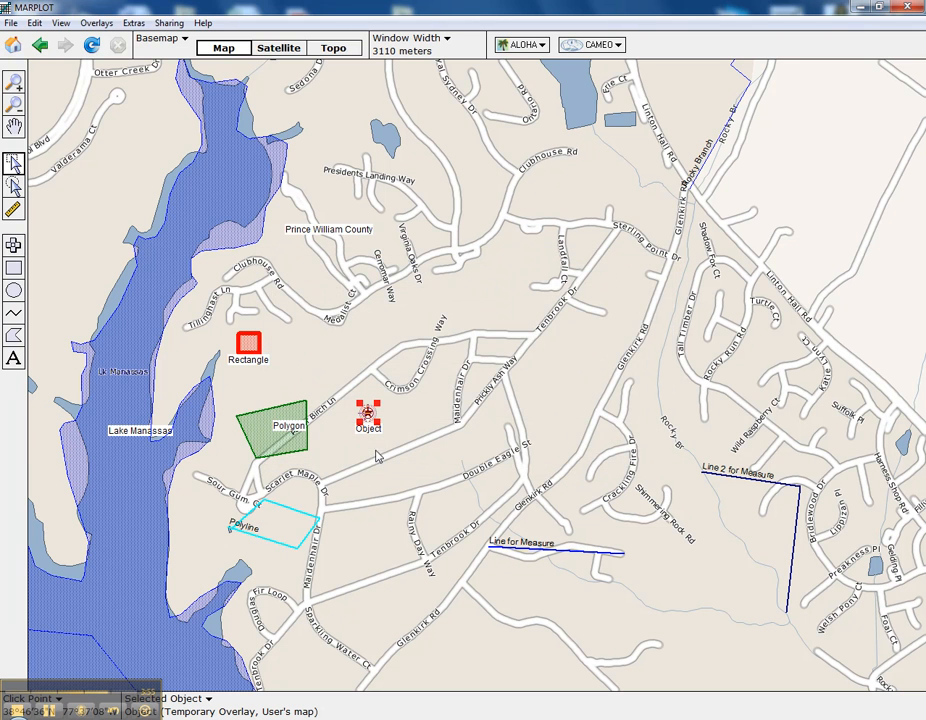
# Step: Measure the distance from the red Rectangle to the Object point with the distance measuring tool
pyautogui.click(14, 210)
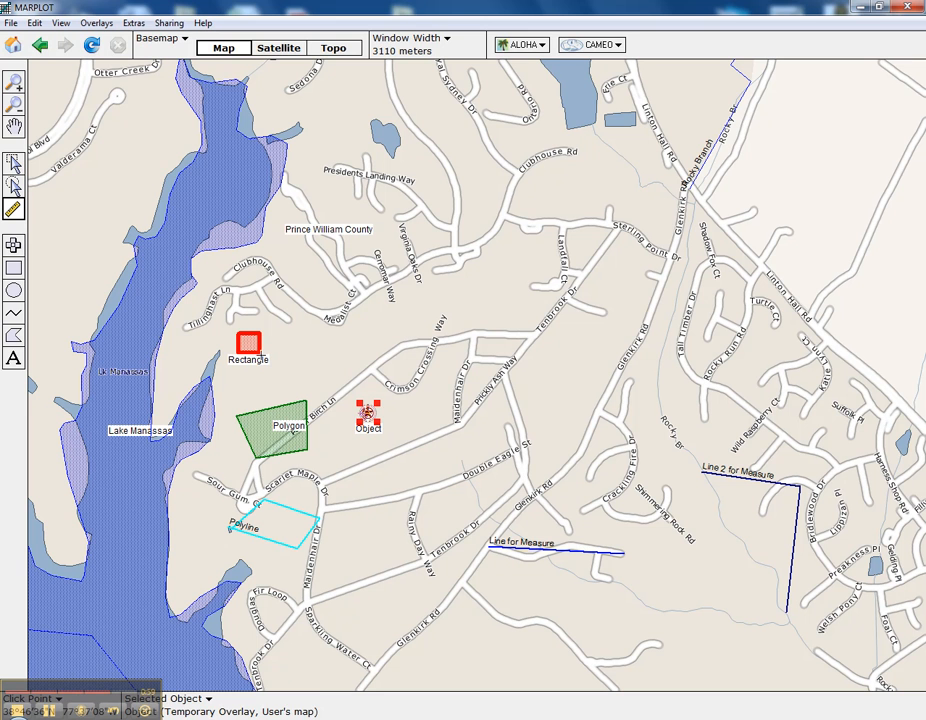
pyautogui.moveTo(264, 358); pyautogui.dragTo(362, 408)
# Step: Draw a circle about 444 m in radius centered near Medalist Ct, check its perimeter, area and radius, then discard it
pyautogui.click(15, 290)
pyautogui.moveTo(349, 285); pyautogui.dragTo(470, 337)
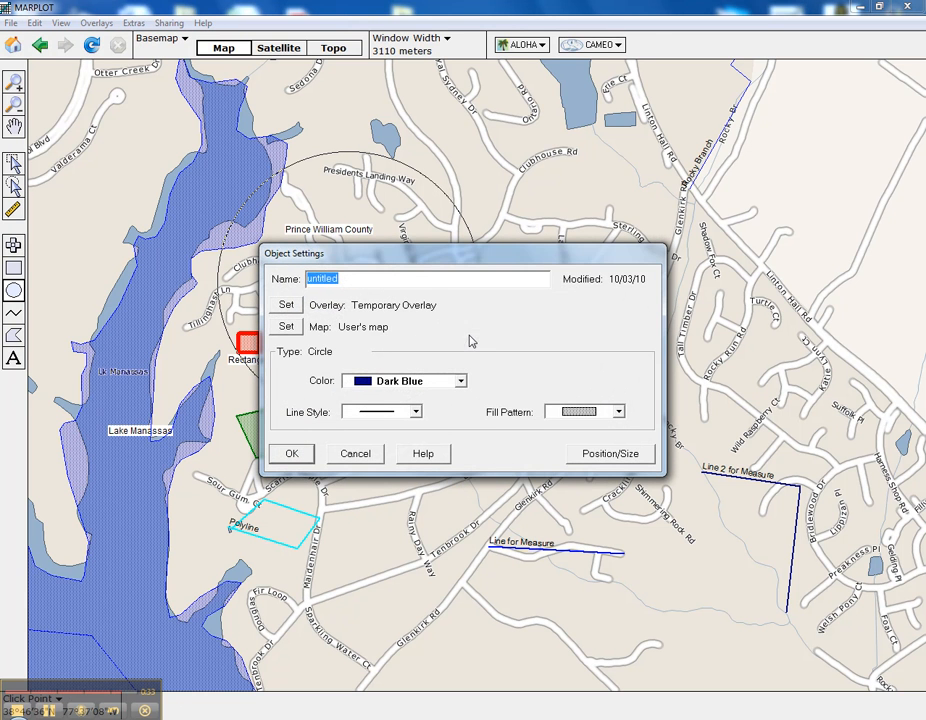
pyautogui.click(610, 453)
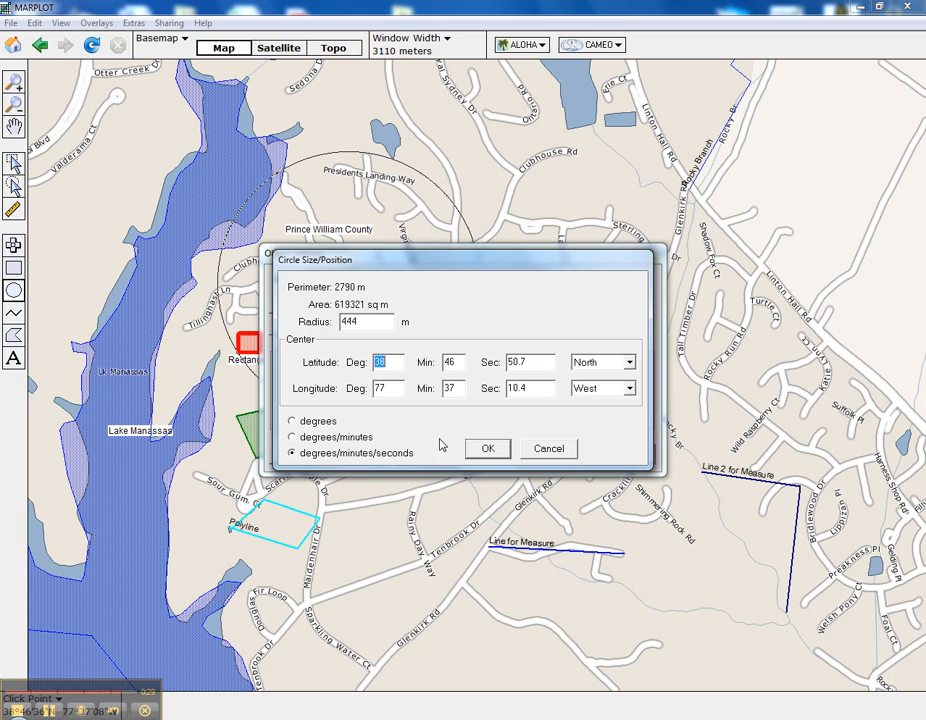
pyautogui.click(547, 450)
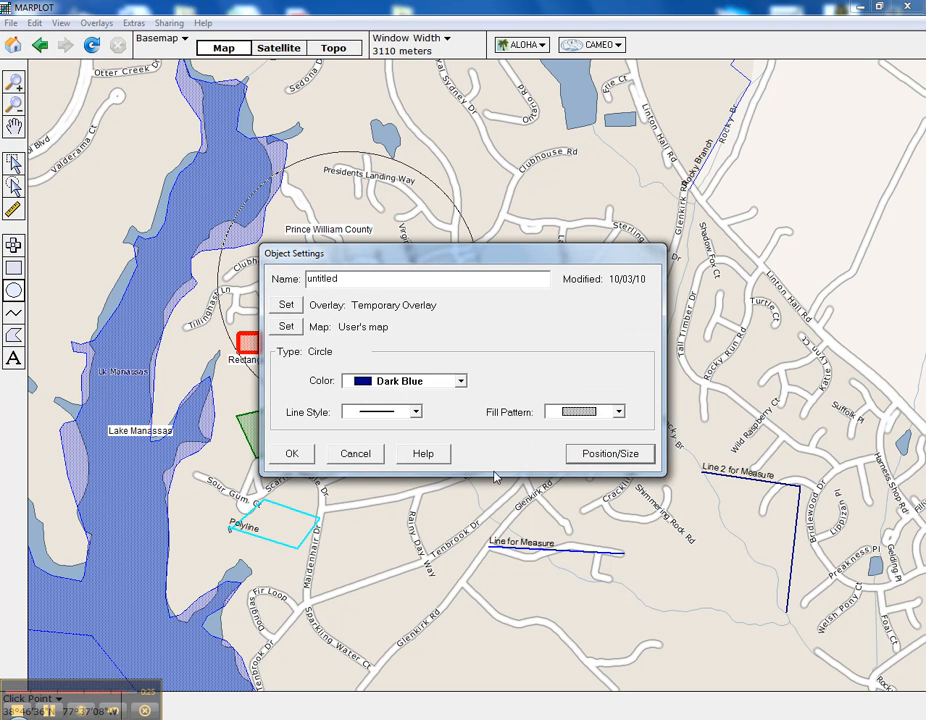
pyautogui.click(355, 455)
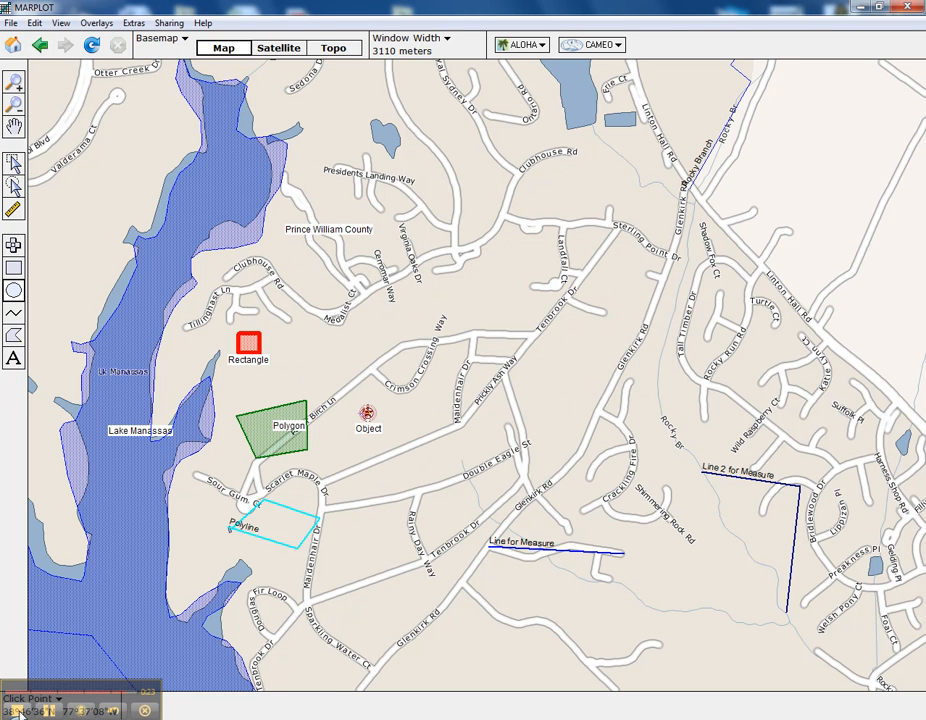